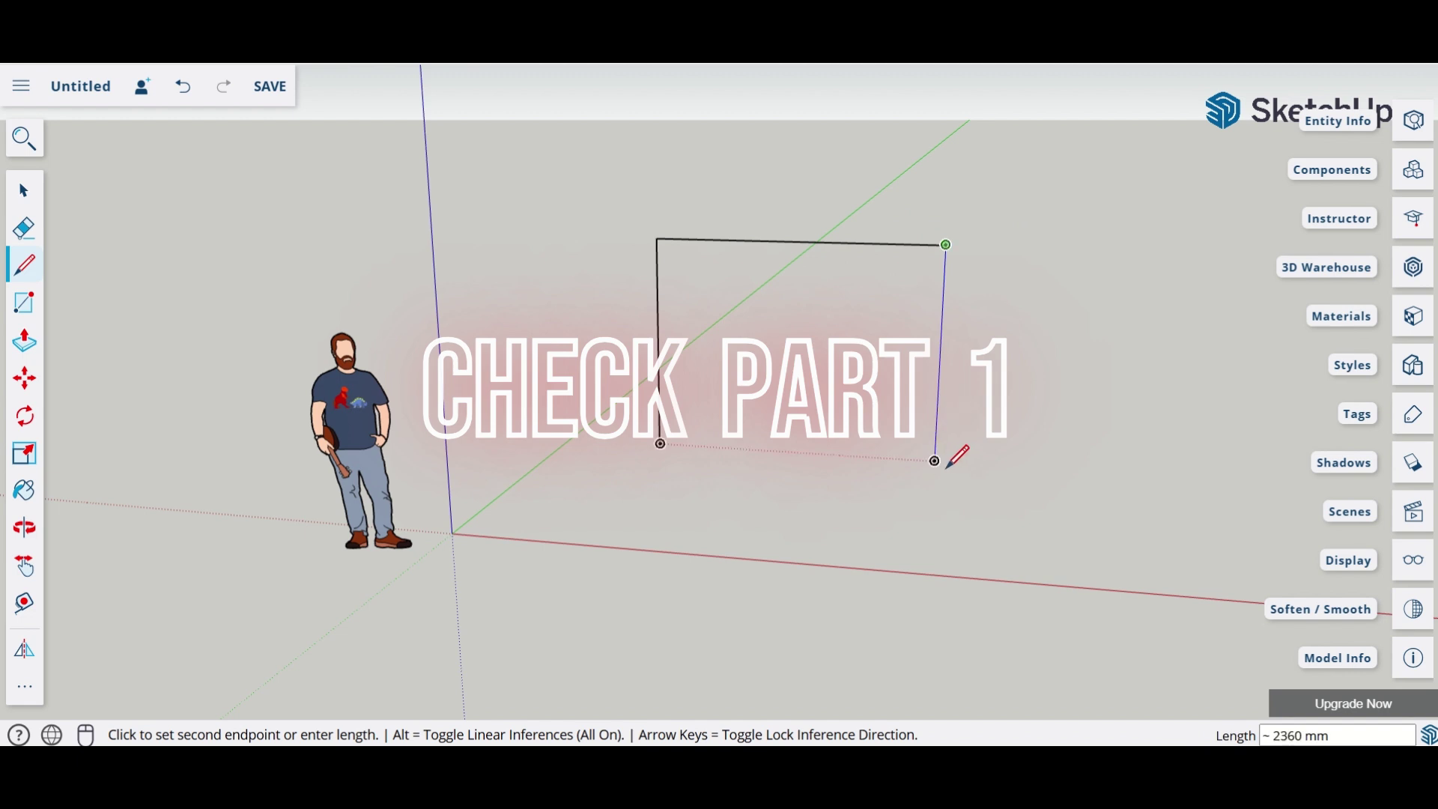
Draw the remaining vertical edge, about 2360 mm long, and the closing bottom edge to complete the upright rectangular face
left_click(935, 461)
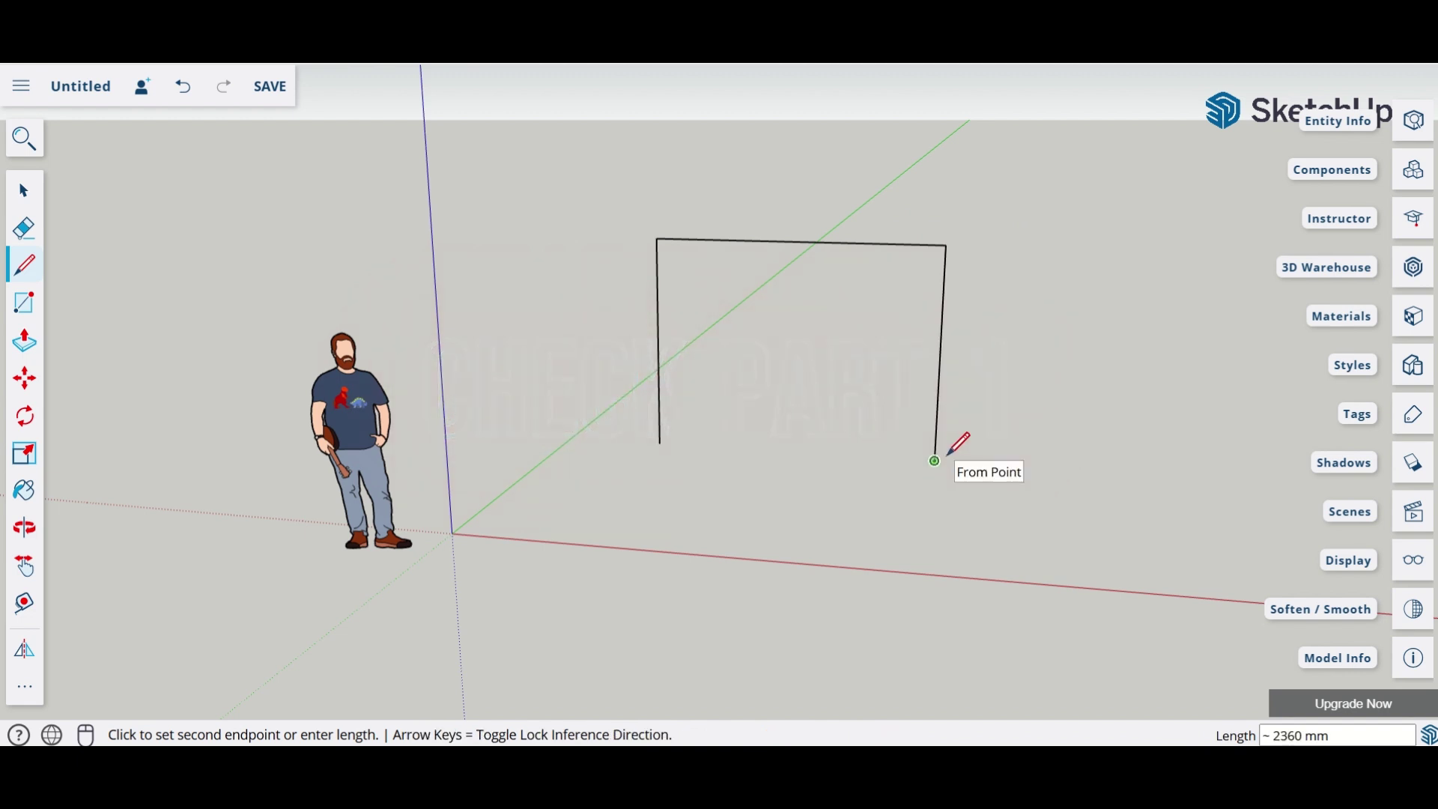
left_click(660, 444)
key("o")
mouse_move(866, 257)
left_mouse_down()
mouse_move(597, 247)
mouse_move(203, 276)
mouse_move(639, 311)
mouse_move(989, 299)
mouse_move(1110, 237)
mouse_move(1146, 247)
mouse_move(786, 391)
mouse_move(749, 533)
mouse_move(932, 233)
mouse_move(886, 308)
mouse_move(947, 234)
mouse_move(1041, 203)
mouse_move(921, 274)
mouse_move(537, 327)
mouse_move(623, 289)
mouse_move(928, 286)
mouse_move(1024, 254)
mouse_move(989, 289)
mouse_move(992, 269)
left_mouse_up()
key("l")
middle_click_drag(930, 436, 942, 292)
key("o")
left_click_drag(1019, 466, 966, 465)
key("l")
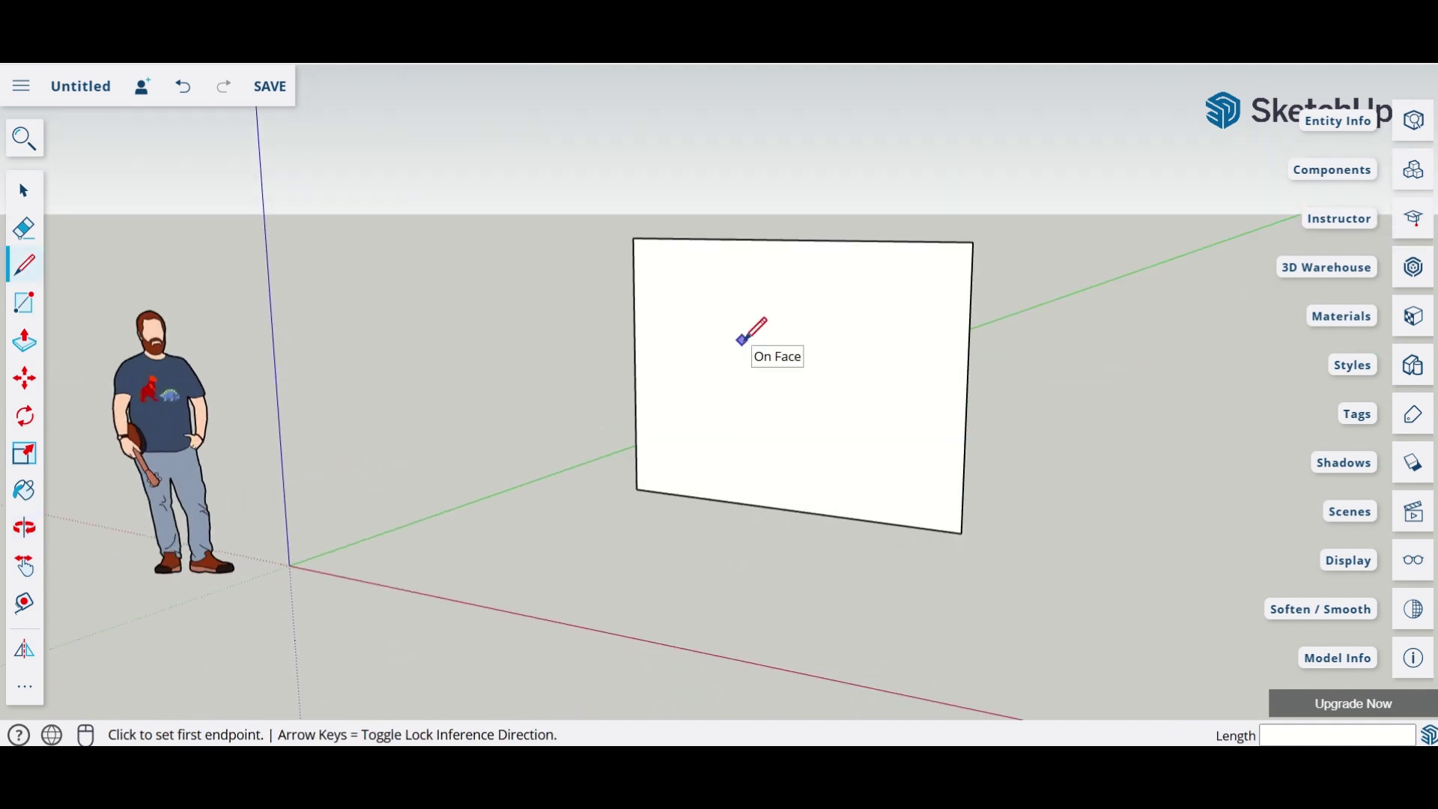
Select the upright rectangular face without its edges
key("space")
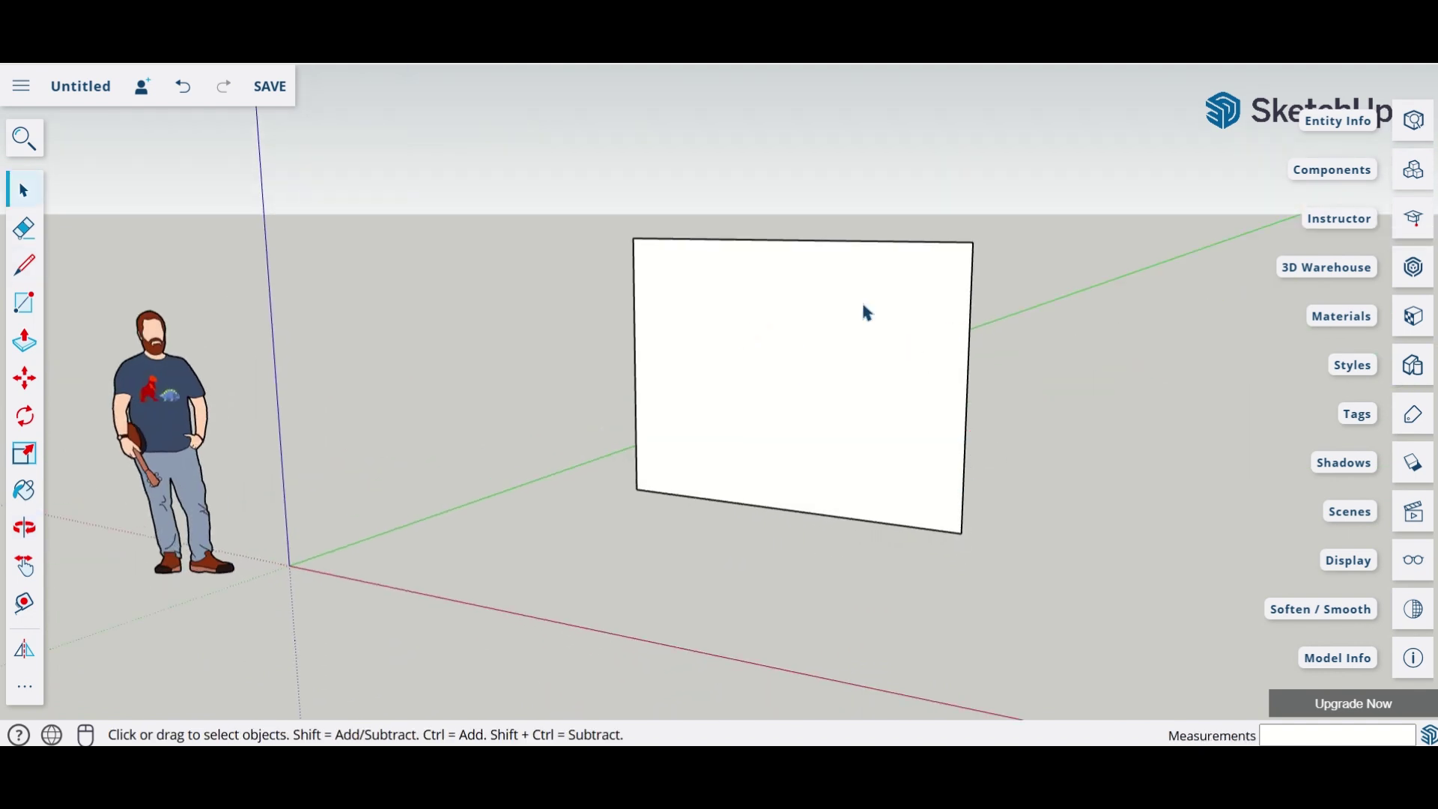
left_click(800, 250)
left_click_drag(811, 239, 966, 519)
left_click(848, 432)
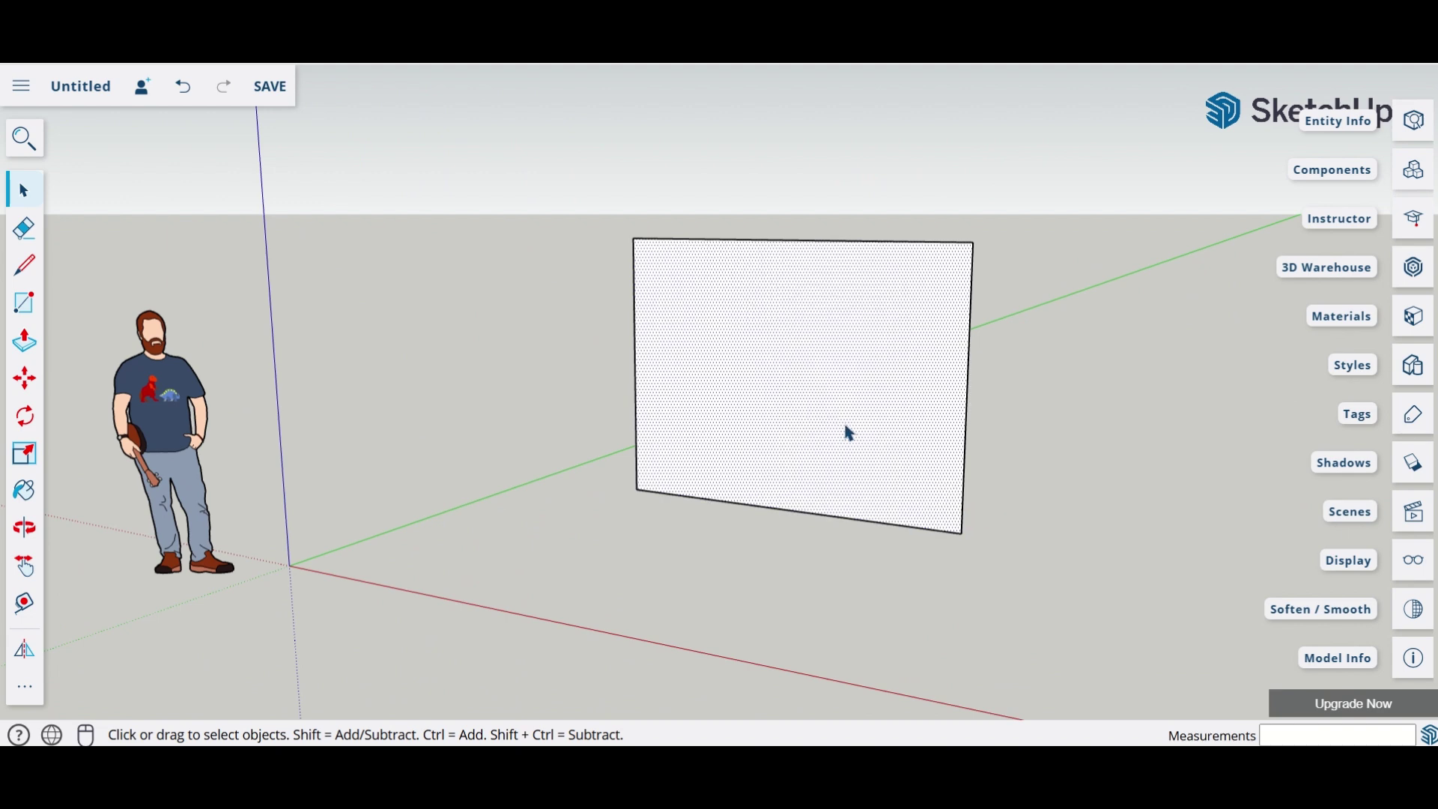
left_click(34, 305)
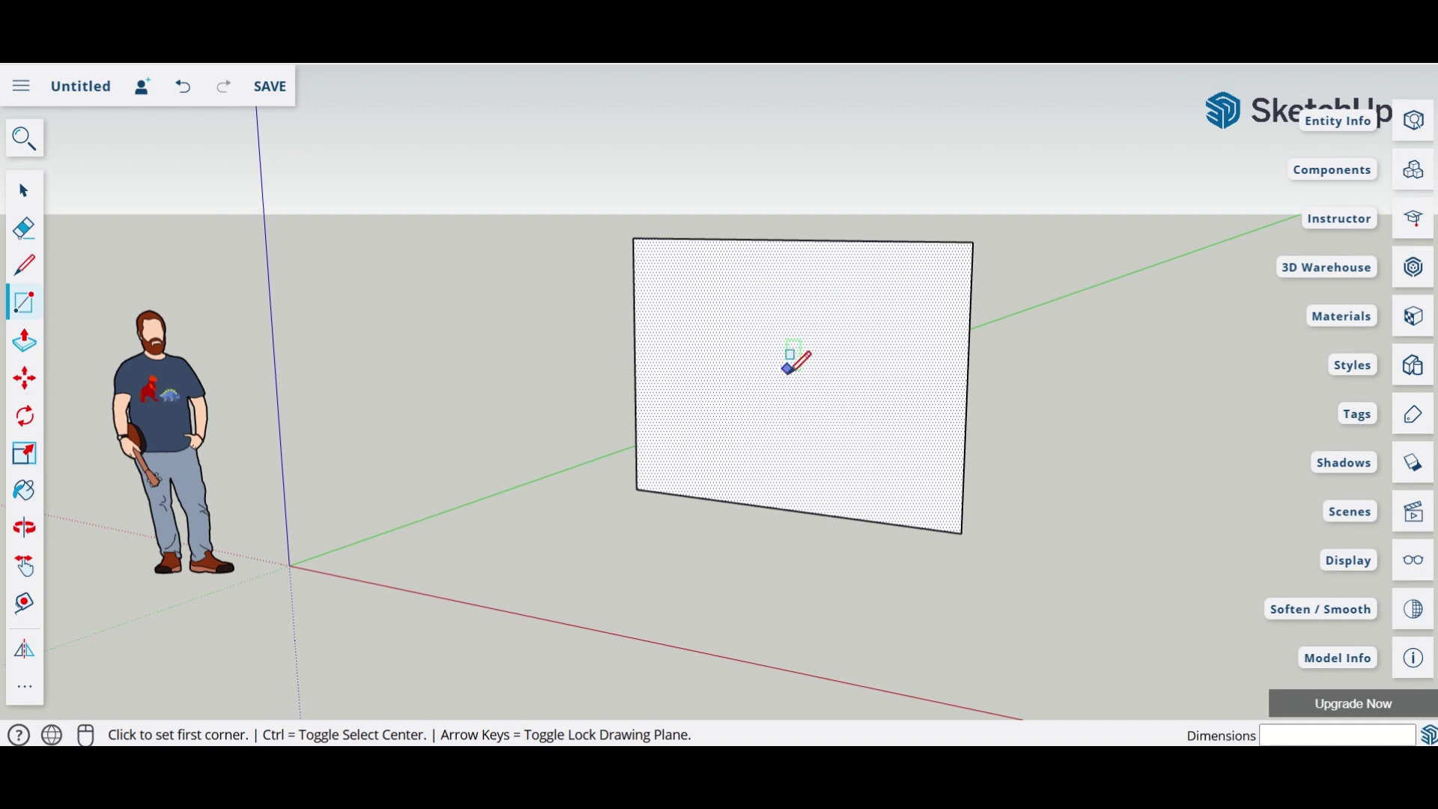
scroll(783, 387, "up", 3)
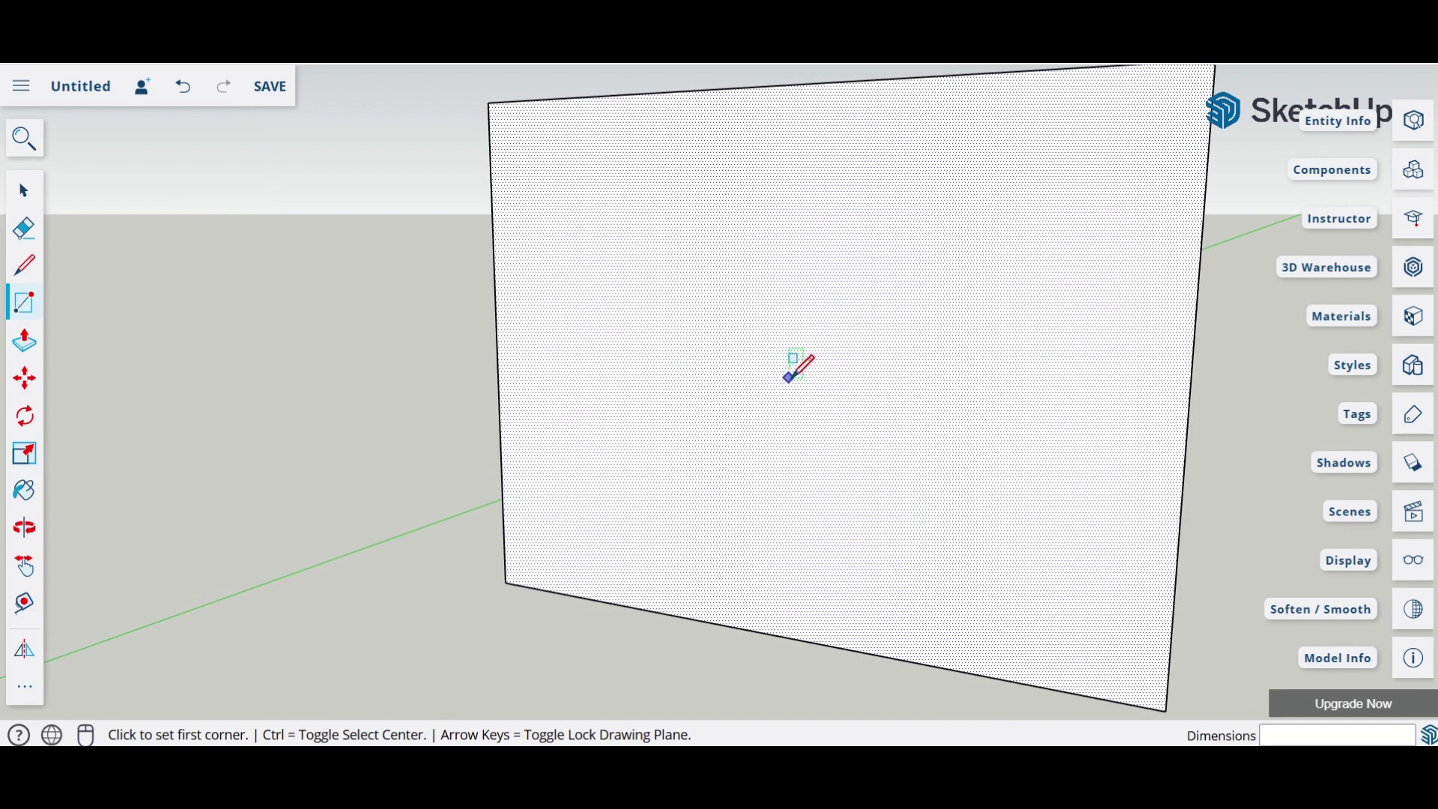
key("Down")
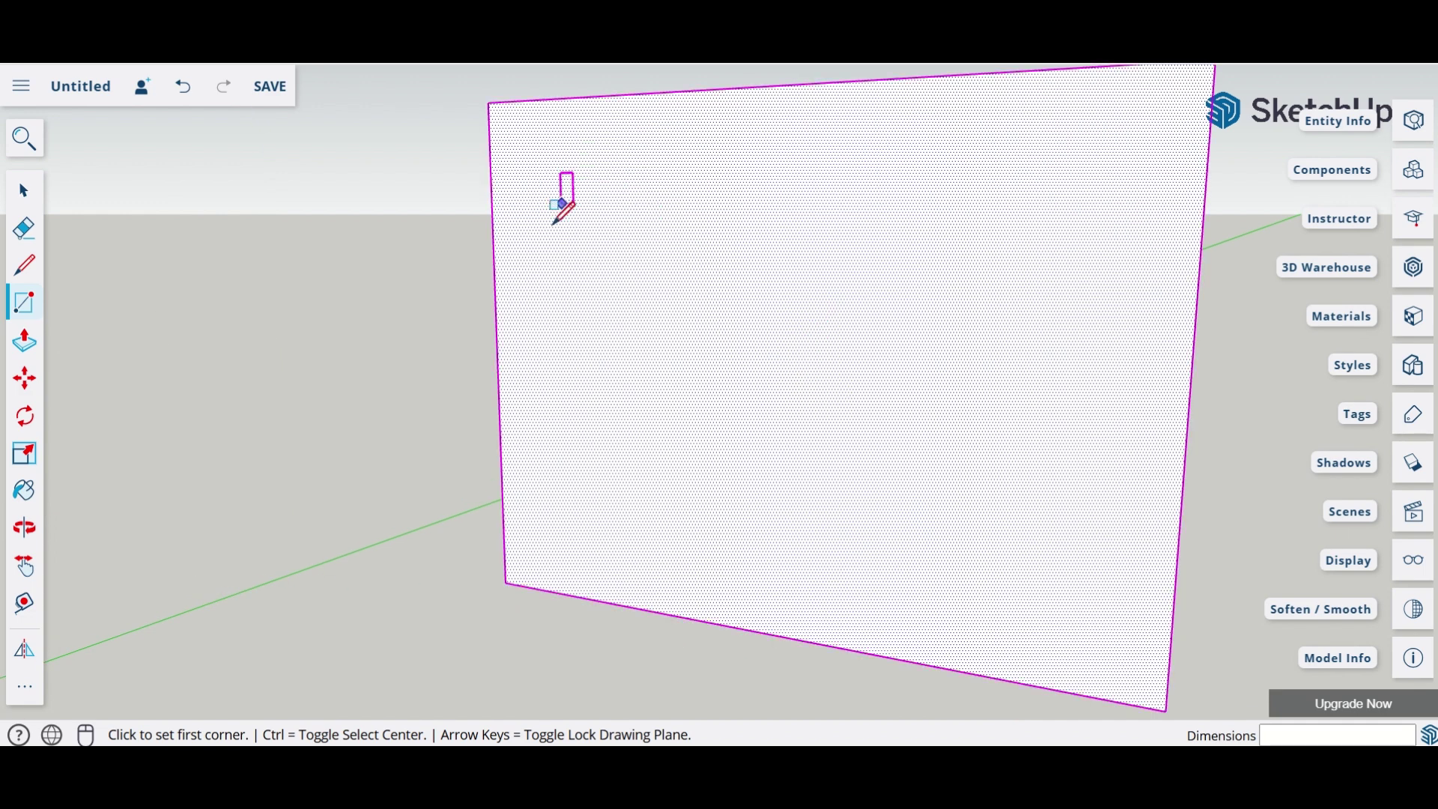
key("Down")
key("Down")
key("Down")
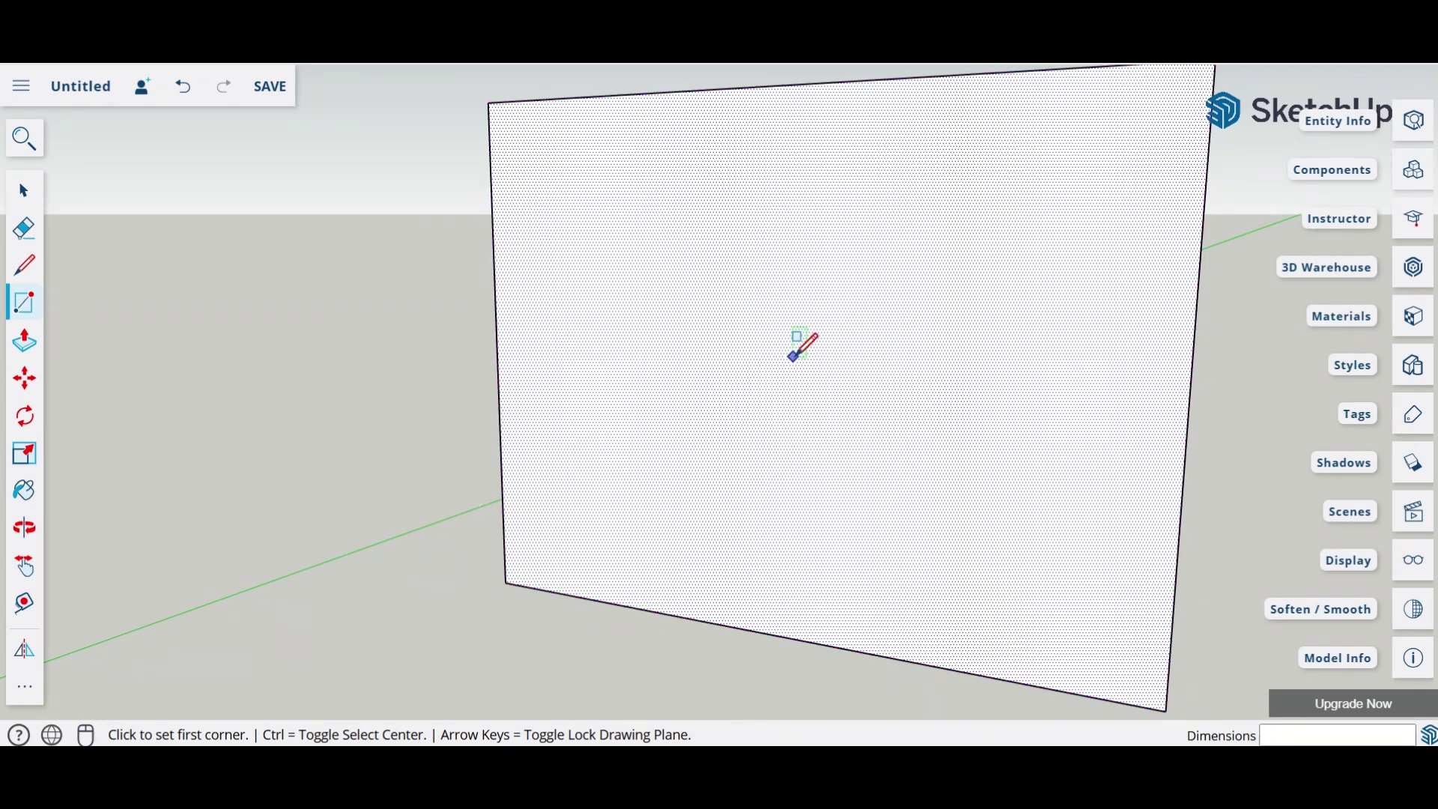
key("Down")
key("Down")
left_click(784, 370)
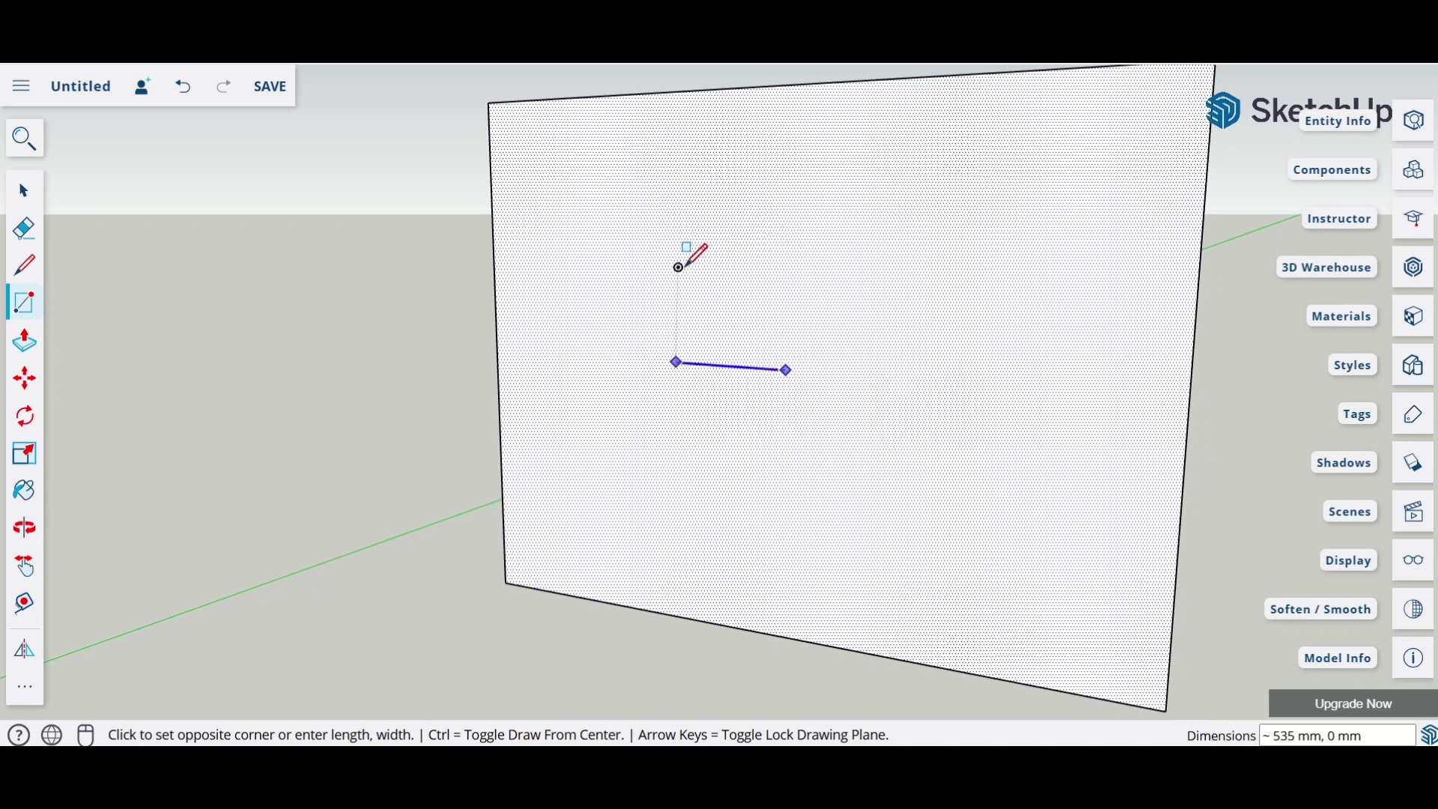
key("Escape")
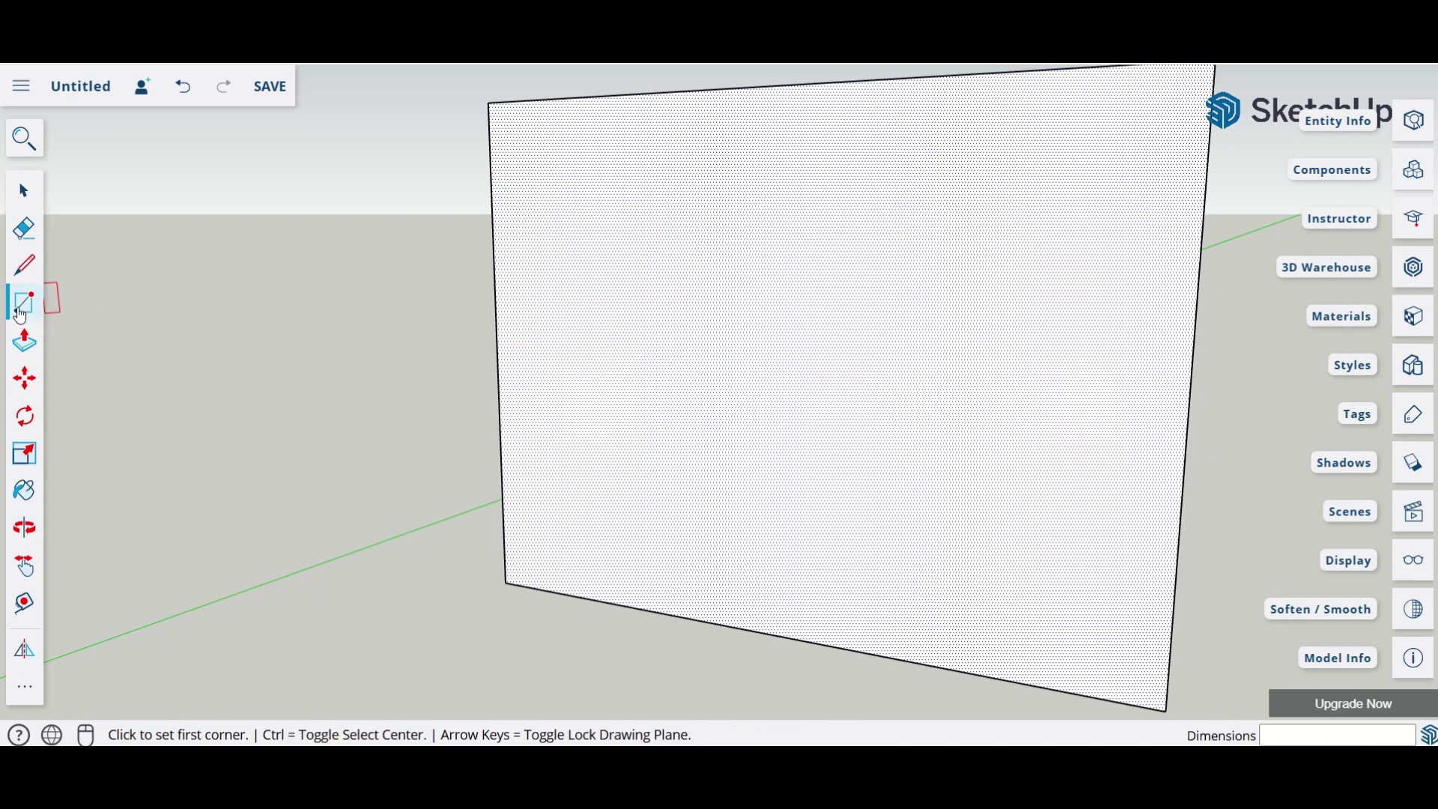
Draw a rectangle about 1122 mm by 744 mm in the middle of the upright face and clear the selection
left_click(670, 274)
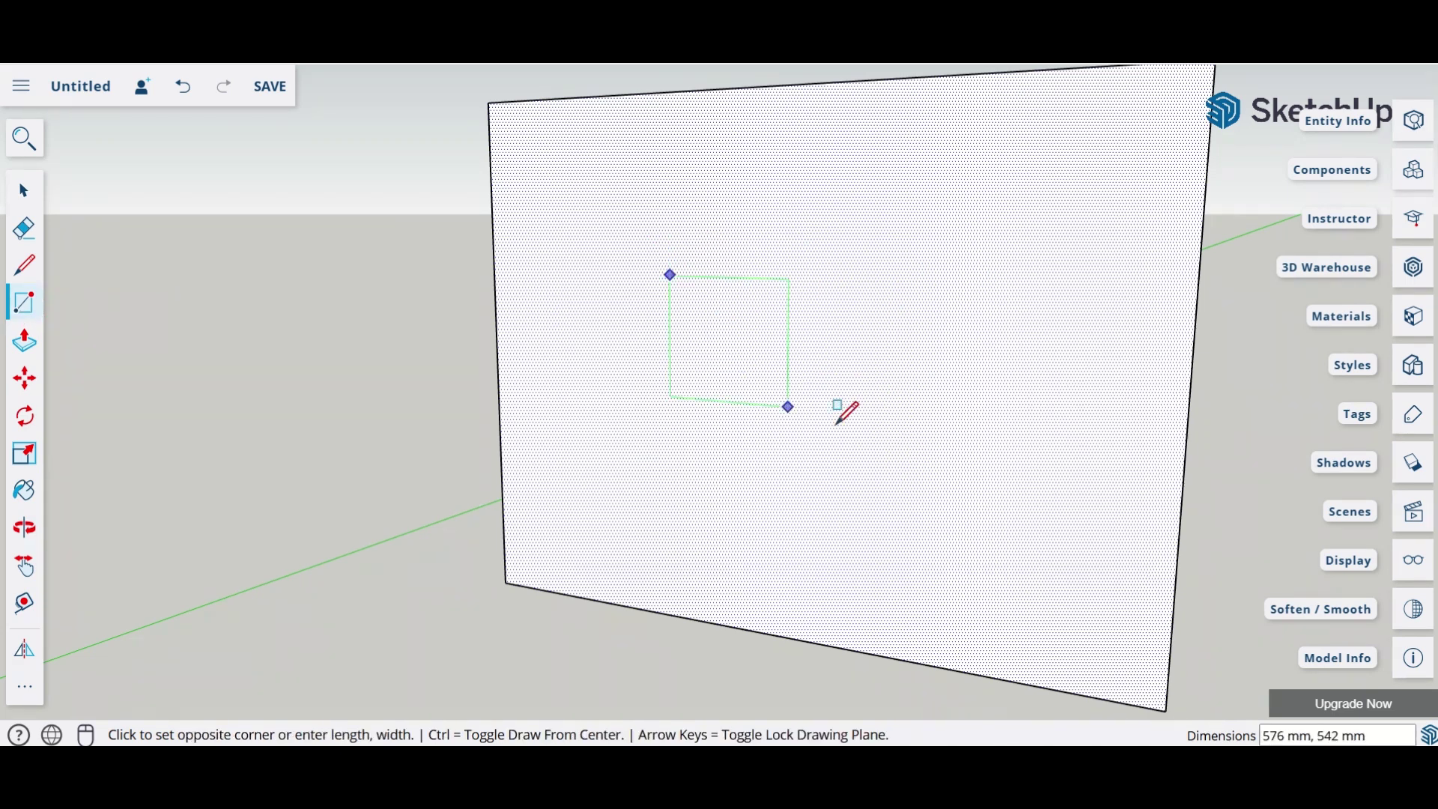
left_click(910, 468)
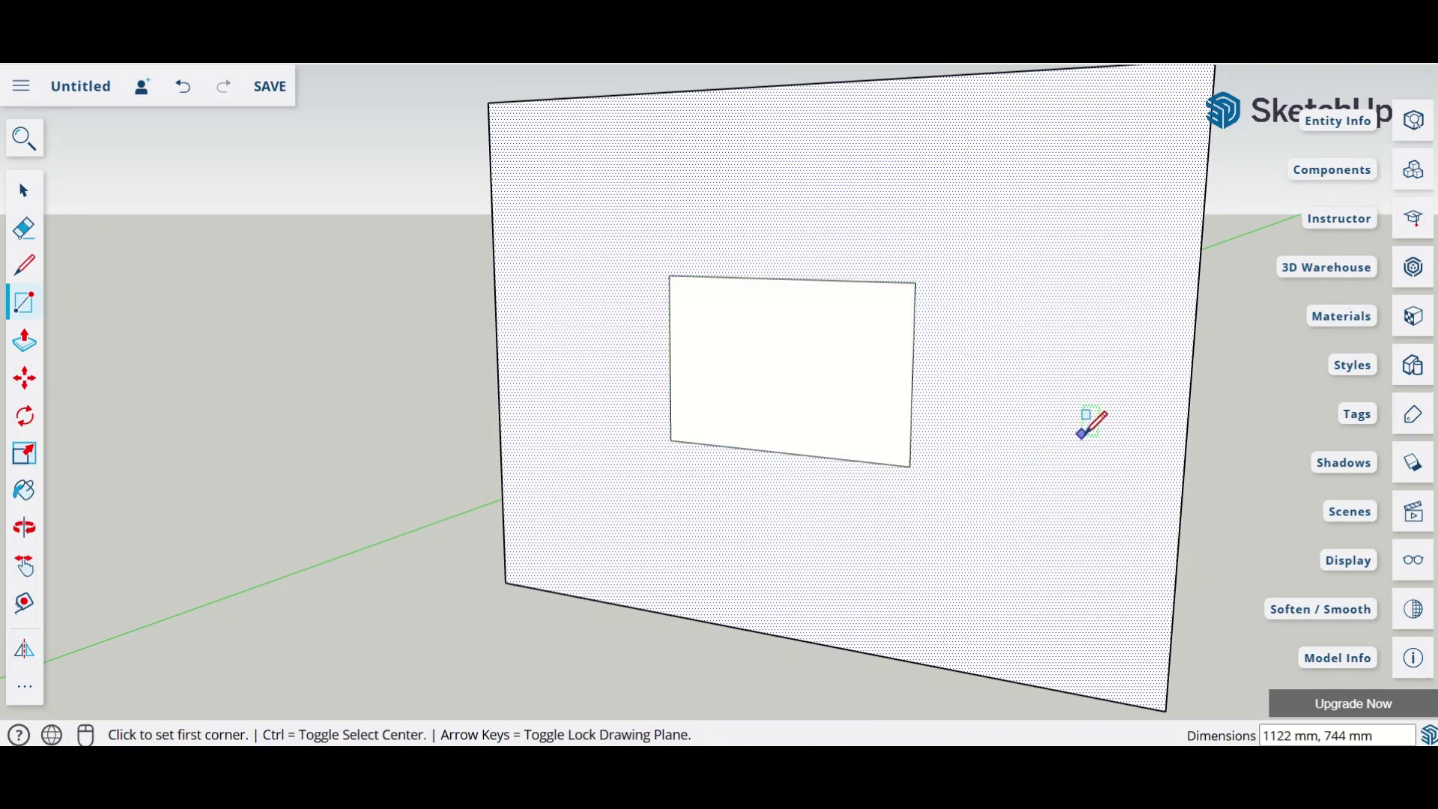
middle_click_drag(849, 418, 810, 438)
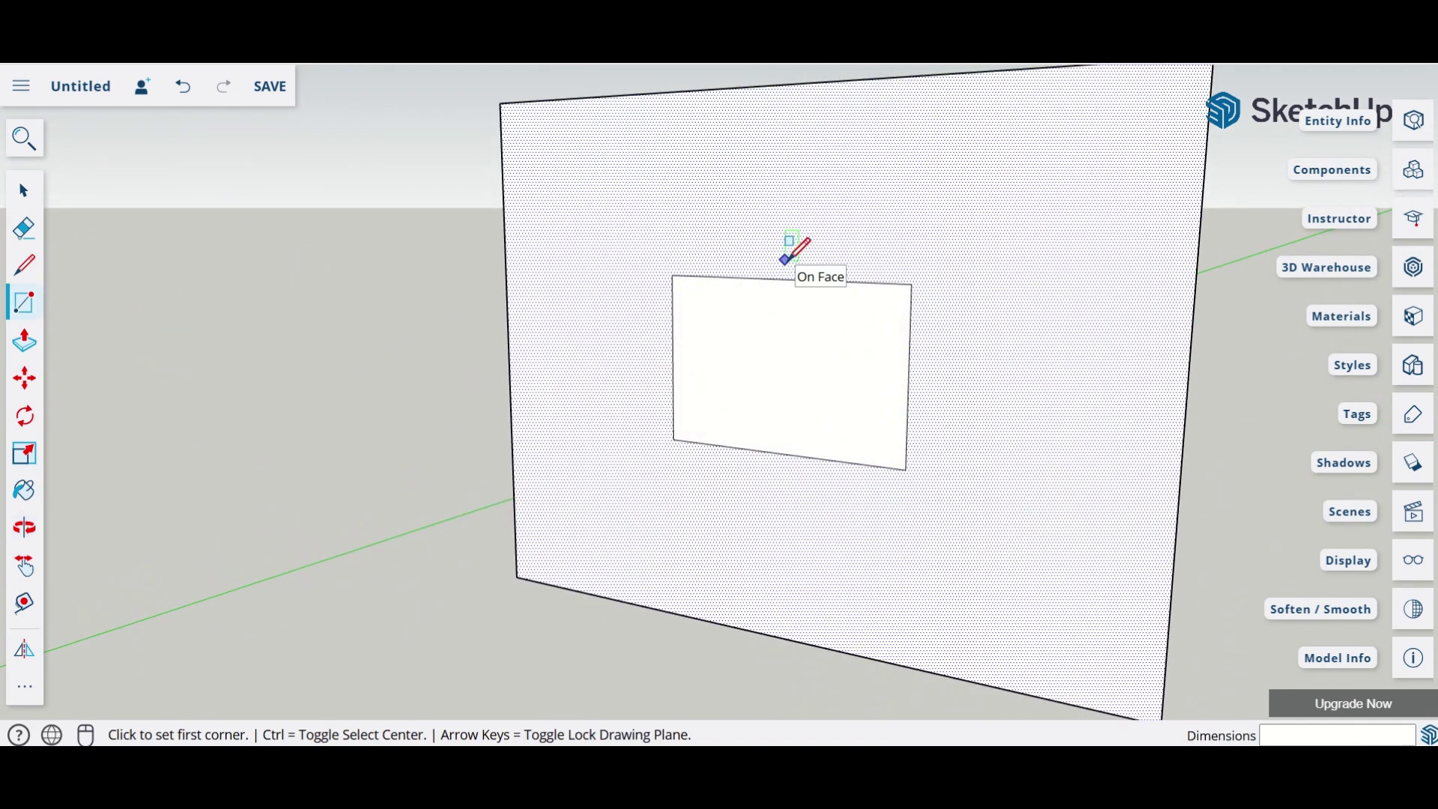
key("space")
scroll(734, 488, "down", 2)
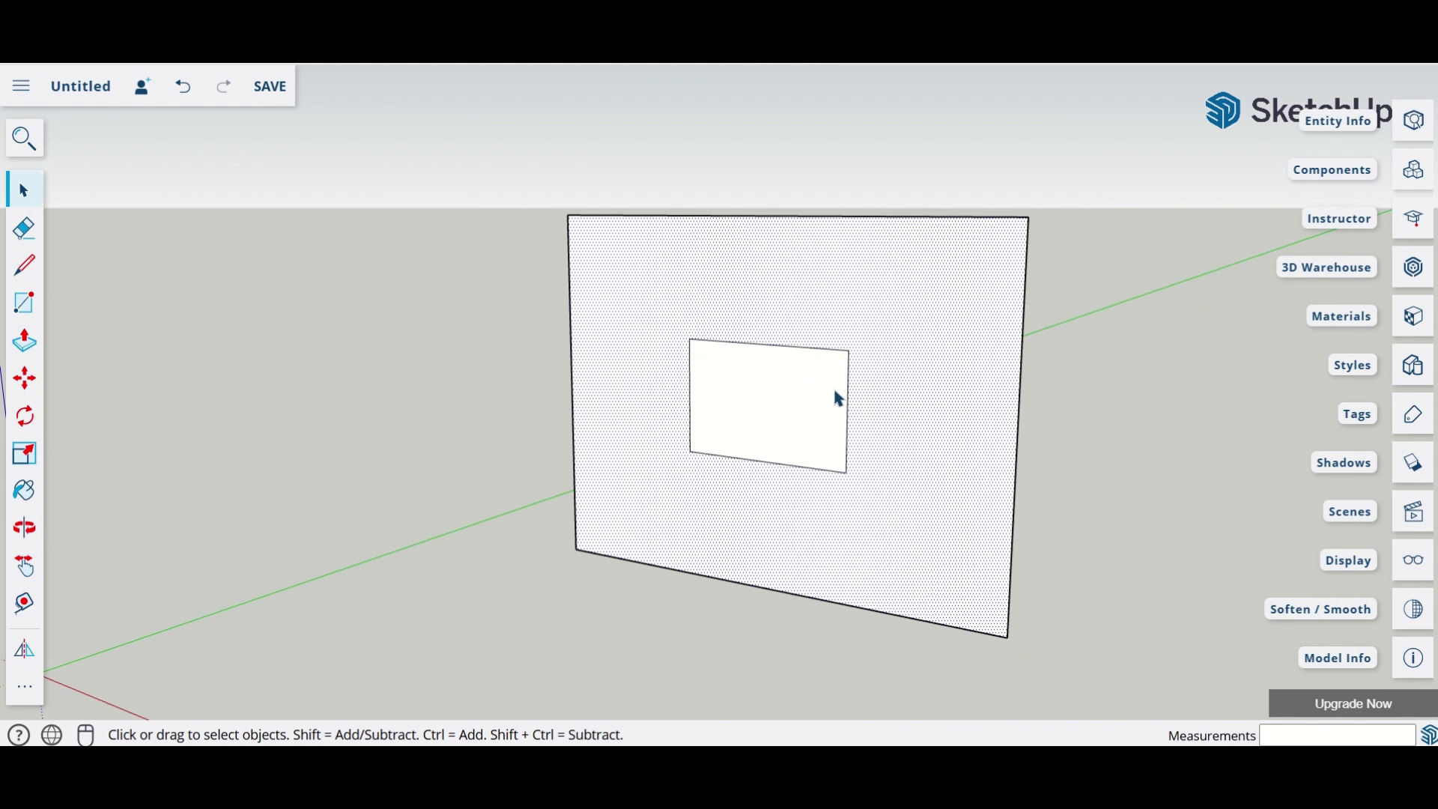
left_click_drag(819, 414, 834, 436)
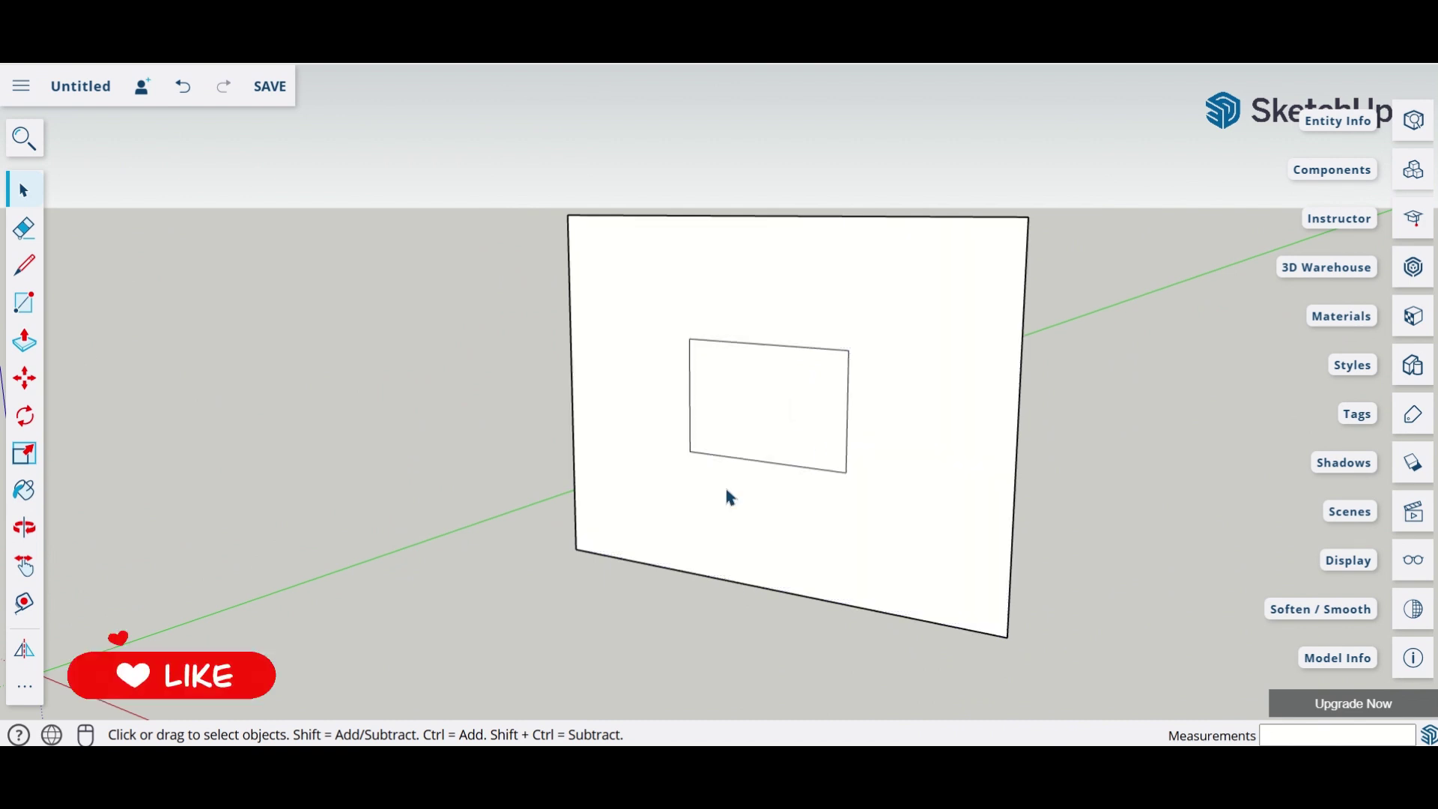
left_click(25, 264)
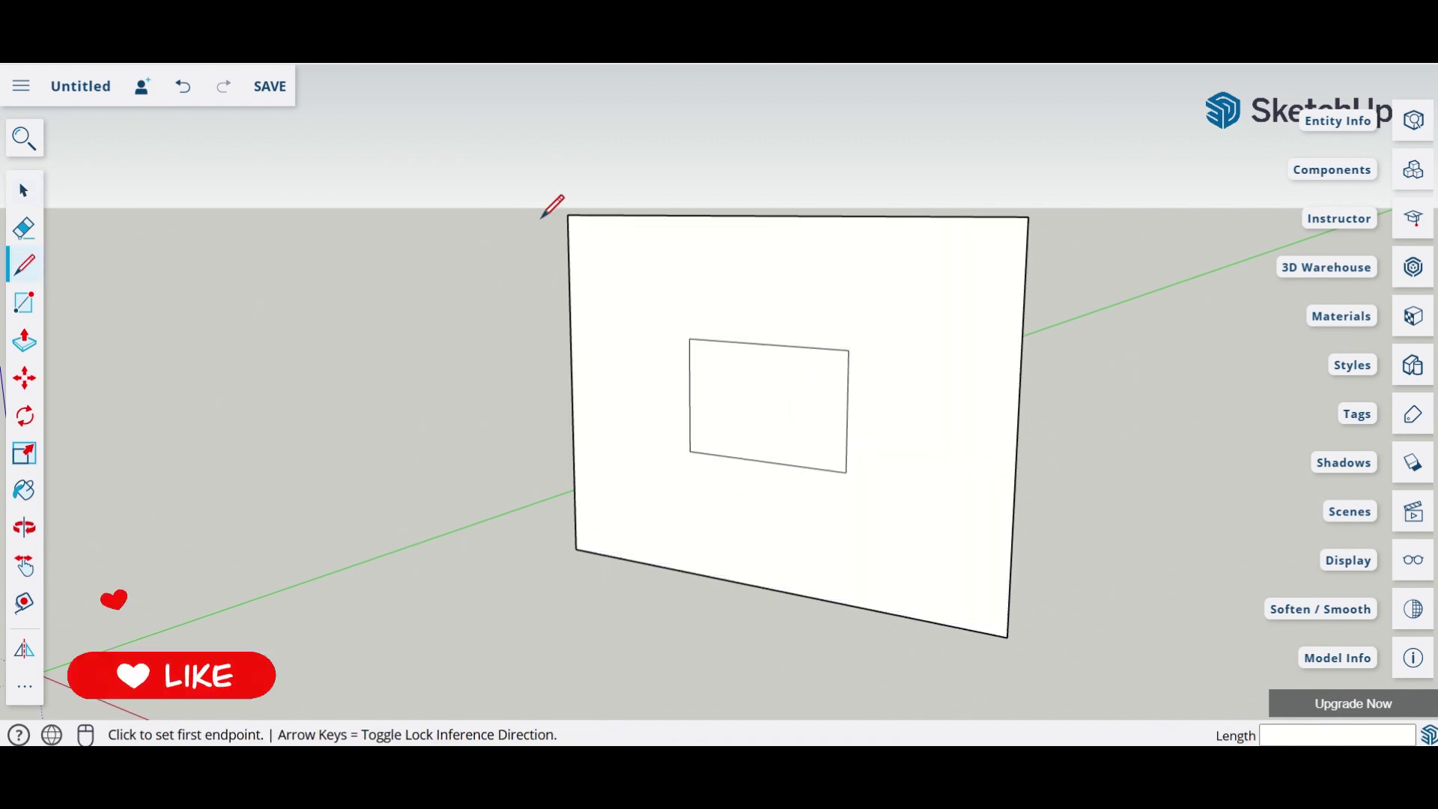
left_click(24, 302)
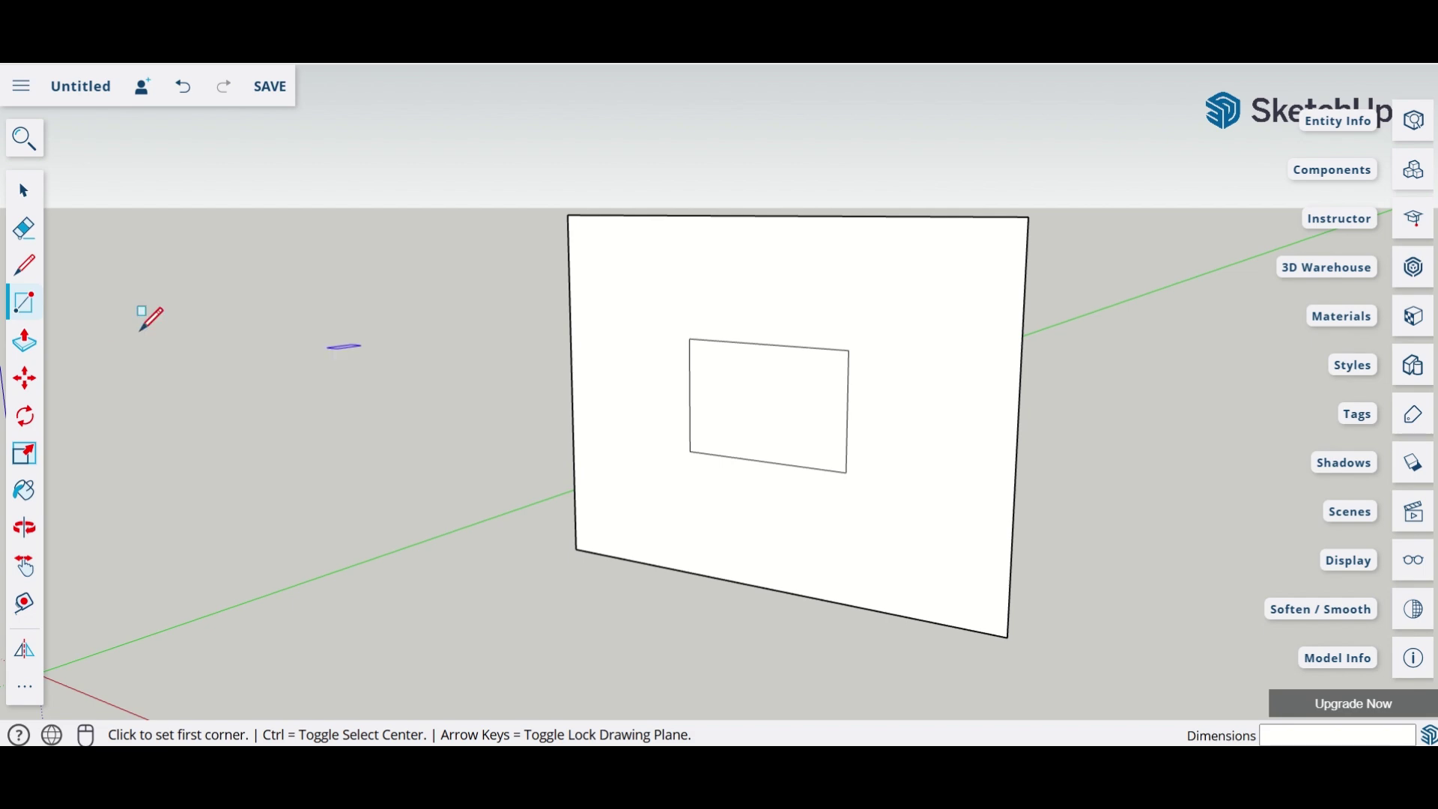
Push/Pull the inner rectangle about 723 mm outward and the surrounding face about 351 mm in the same direction
left_click(21, 358)
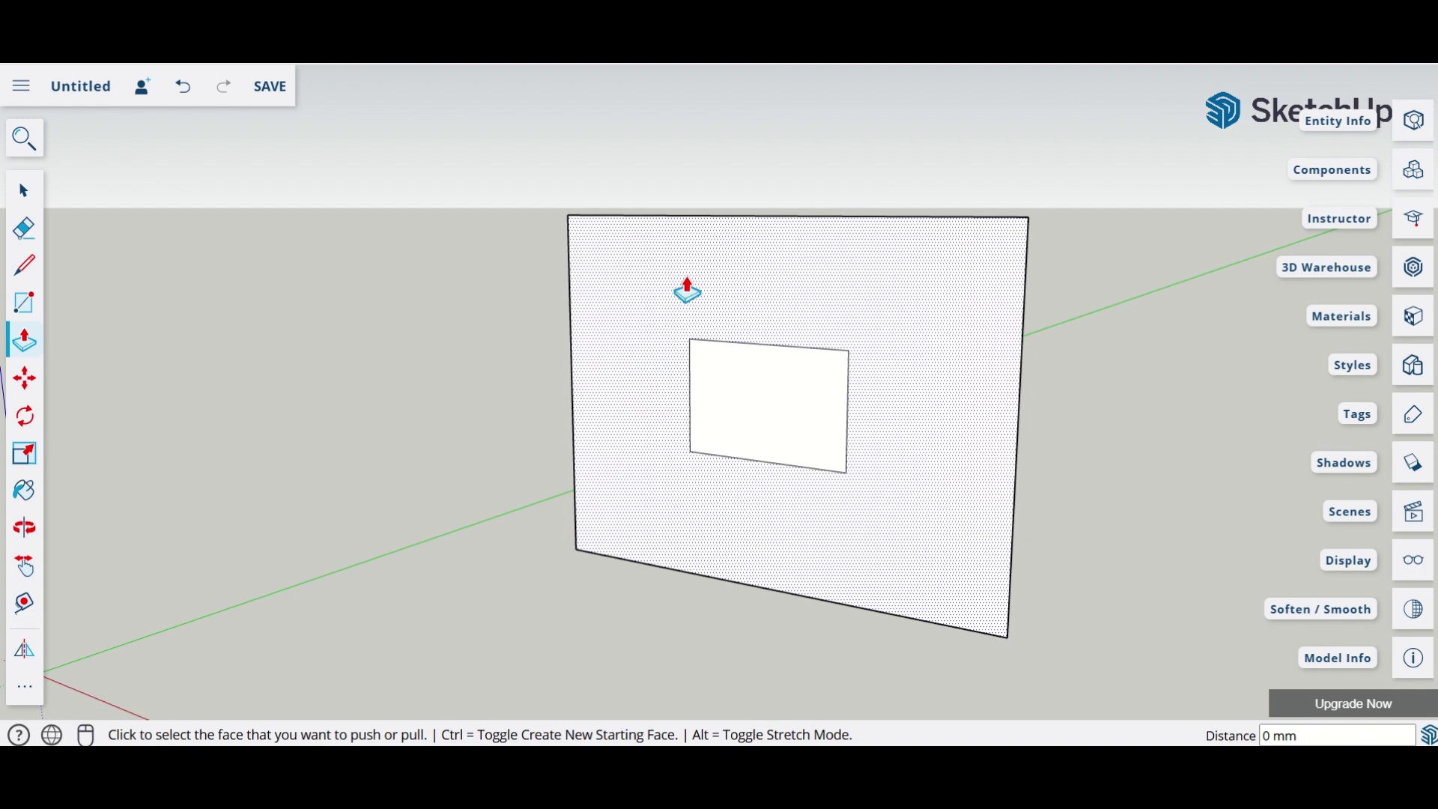
left_click(734, 402)
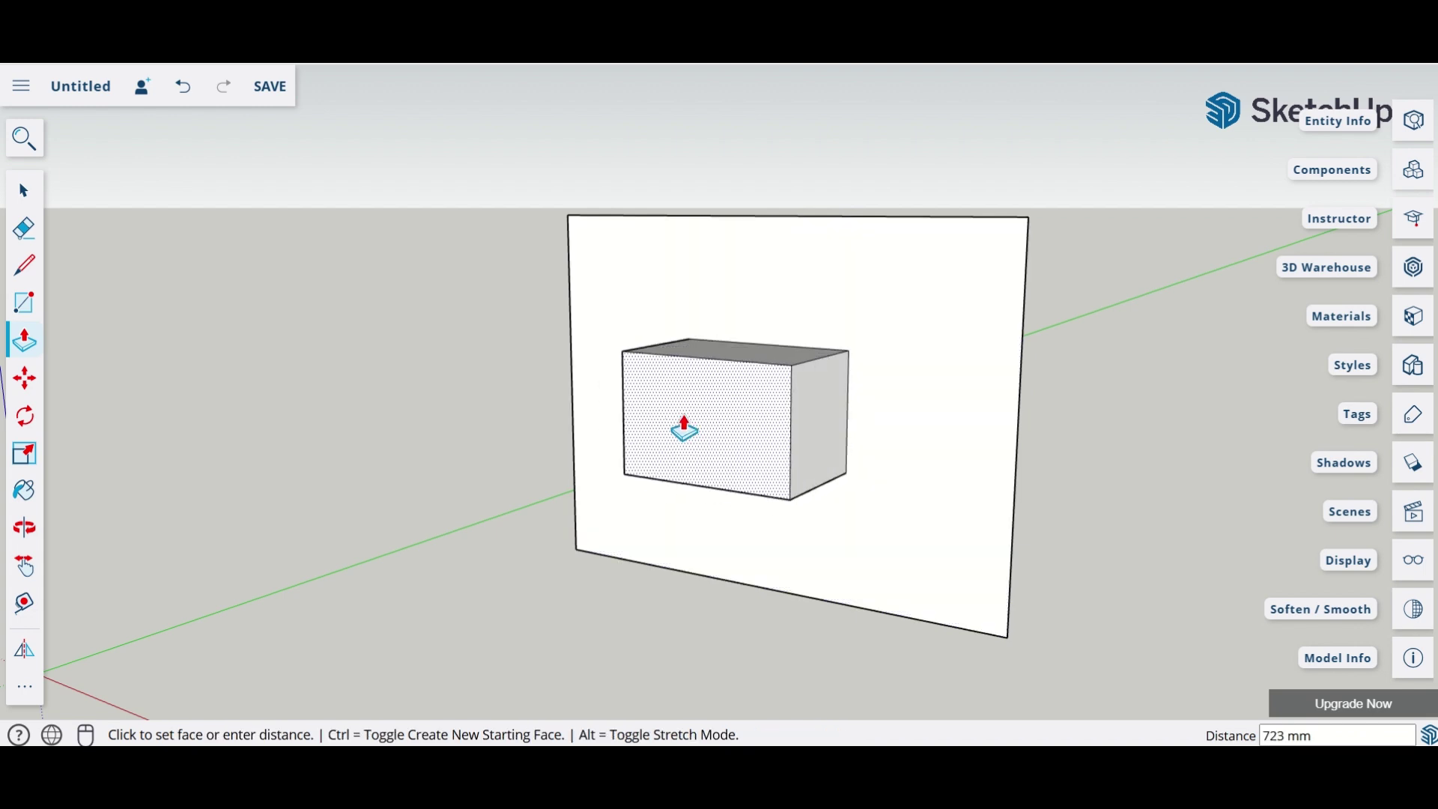
left_click(684, 428)
left_click(880, 297)
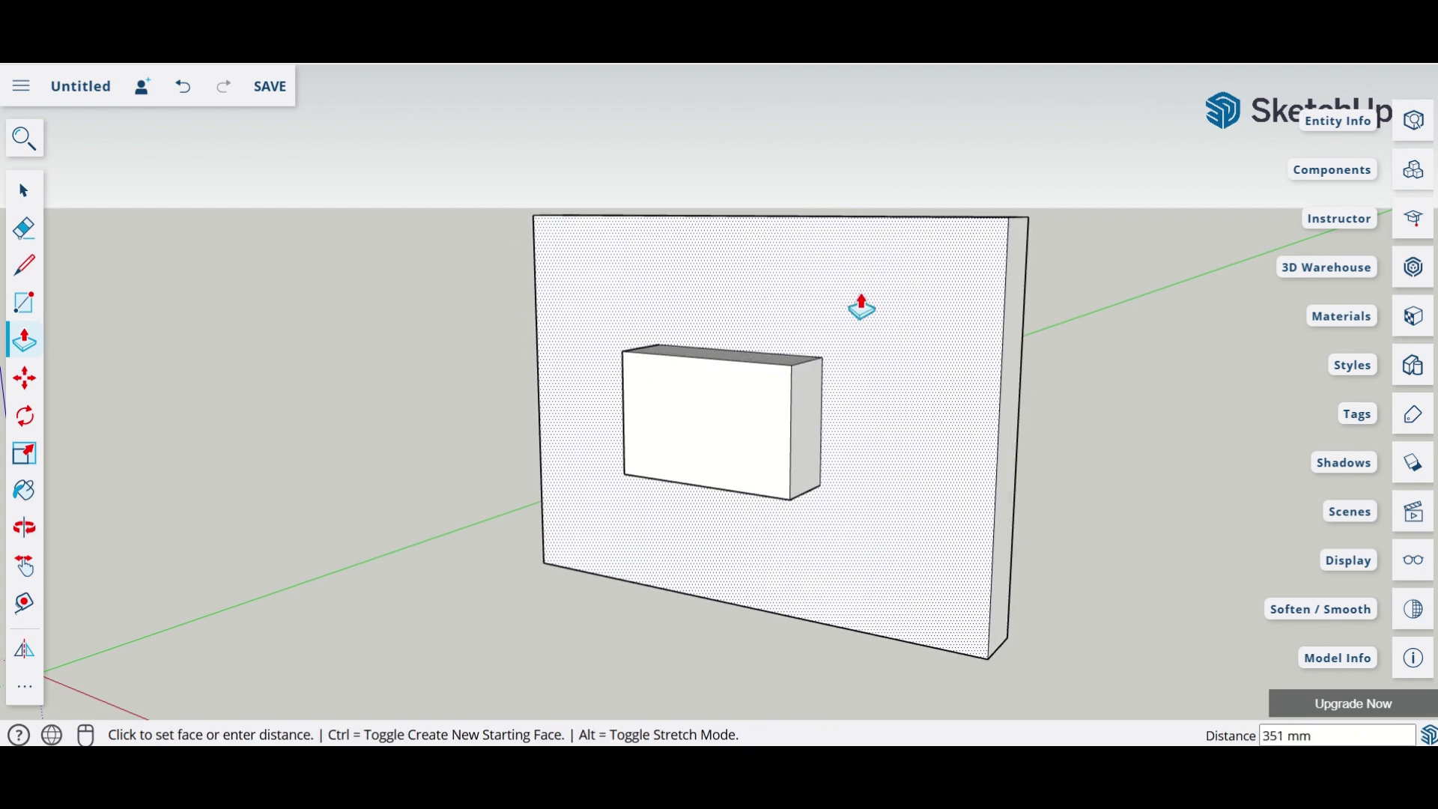
left_click(861, 307)
Push/Pull the inner rectangle from the wall's rear side about 1590 mm so it projects out of the back
middle_click_drag(1001, 456, 97, 432)
middle_click_drag(685, 410, 370, 369)
left_click(622, 409)
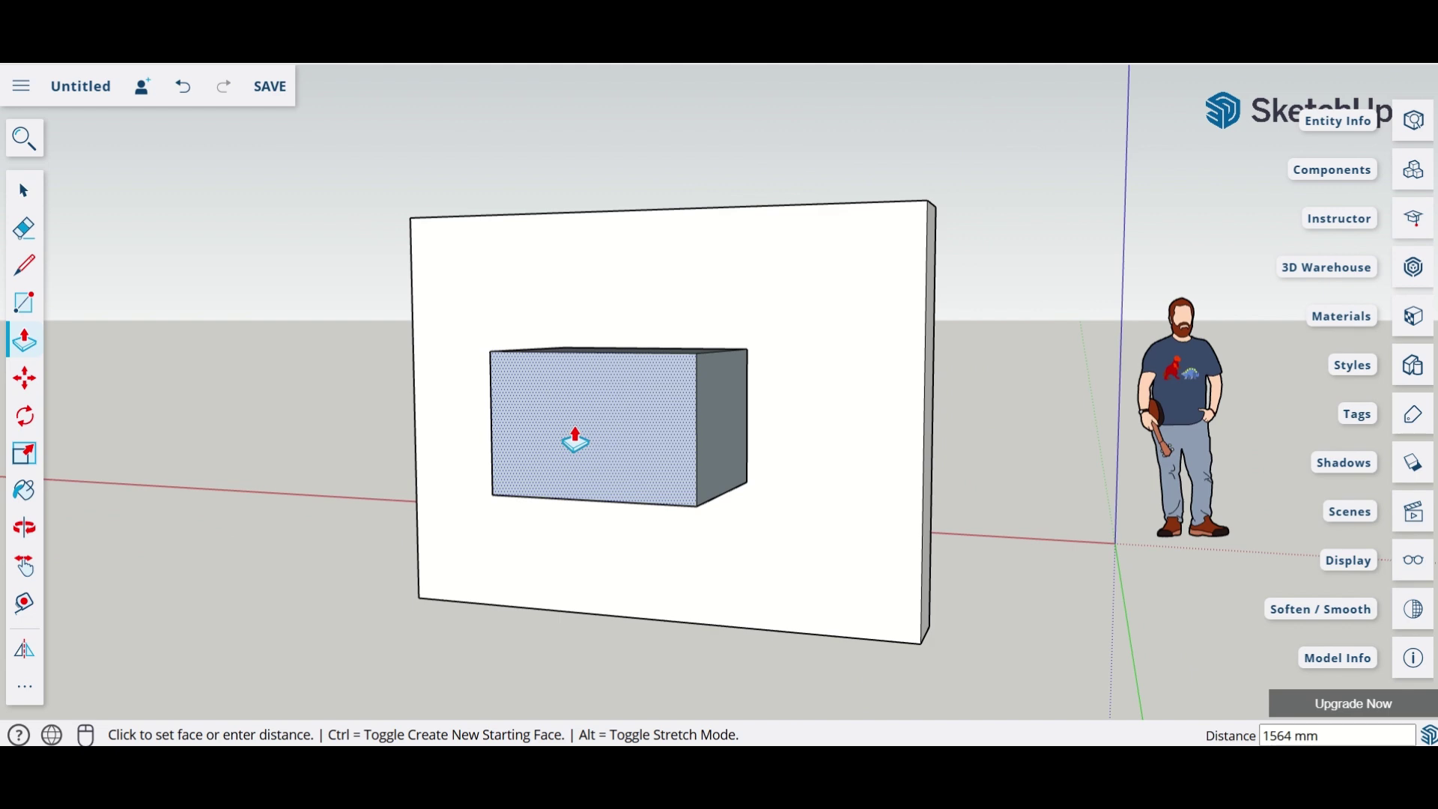
left_click(577, 442)
middle_click_drag(362, 600, 1246, 389)
middle_click_drag(732, 572, 838, 568)
middle_click_drag(594, 690, 803, 541)
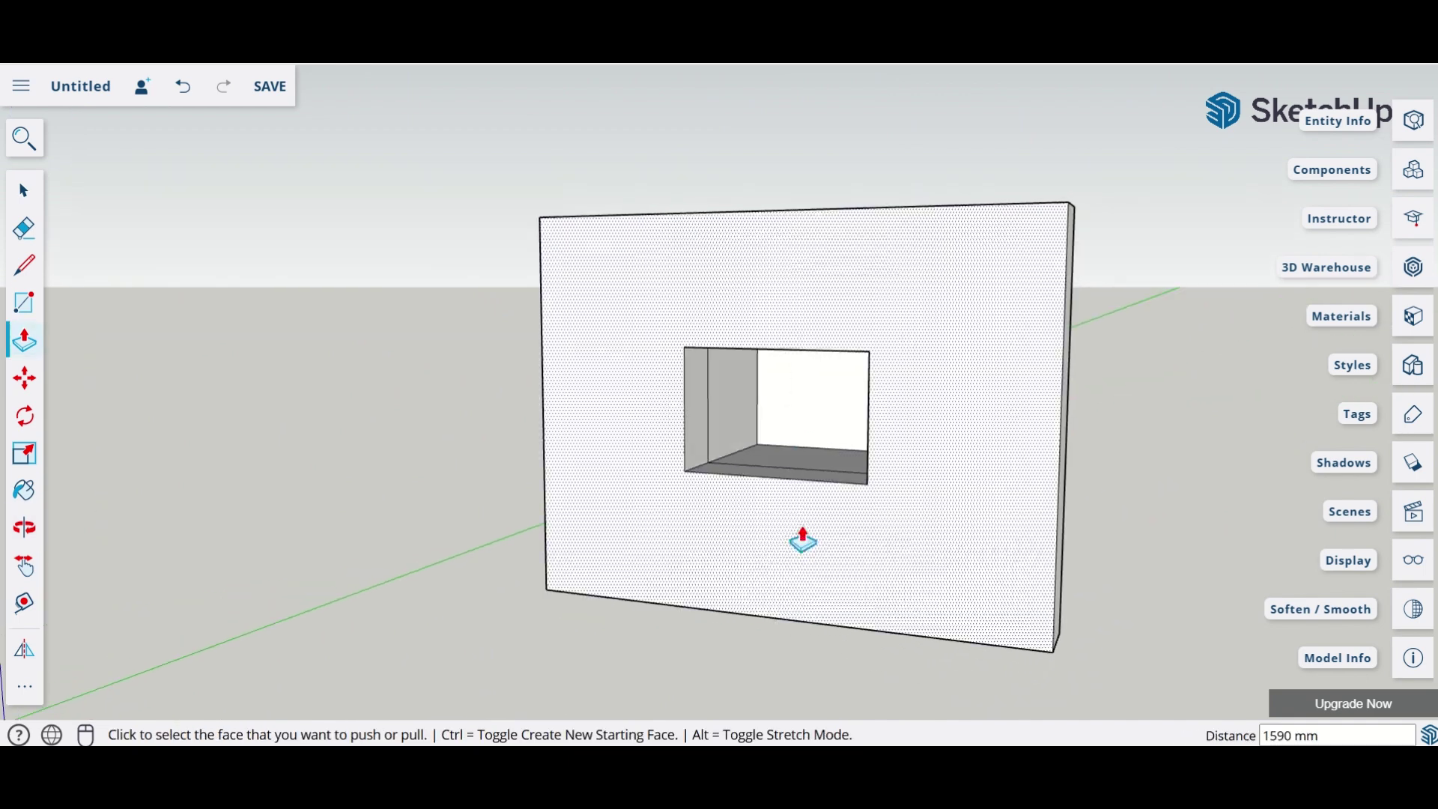
Pull the recessed inner face about 1464 mm back through the opening so it projects from the wall's front
left_click(825, 417)
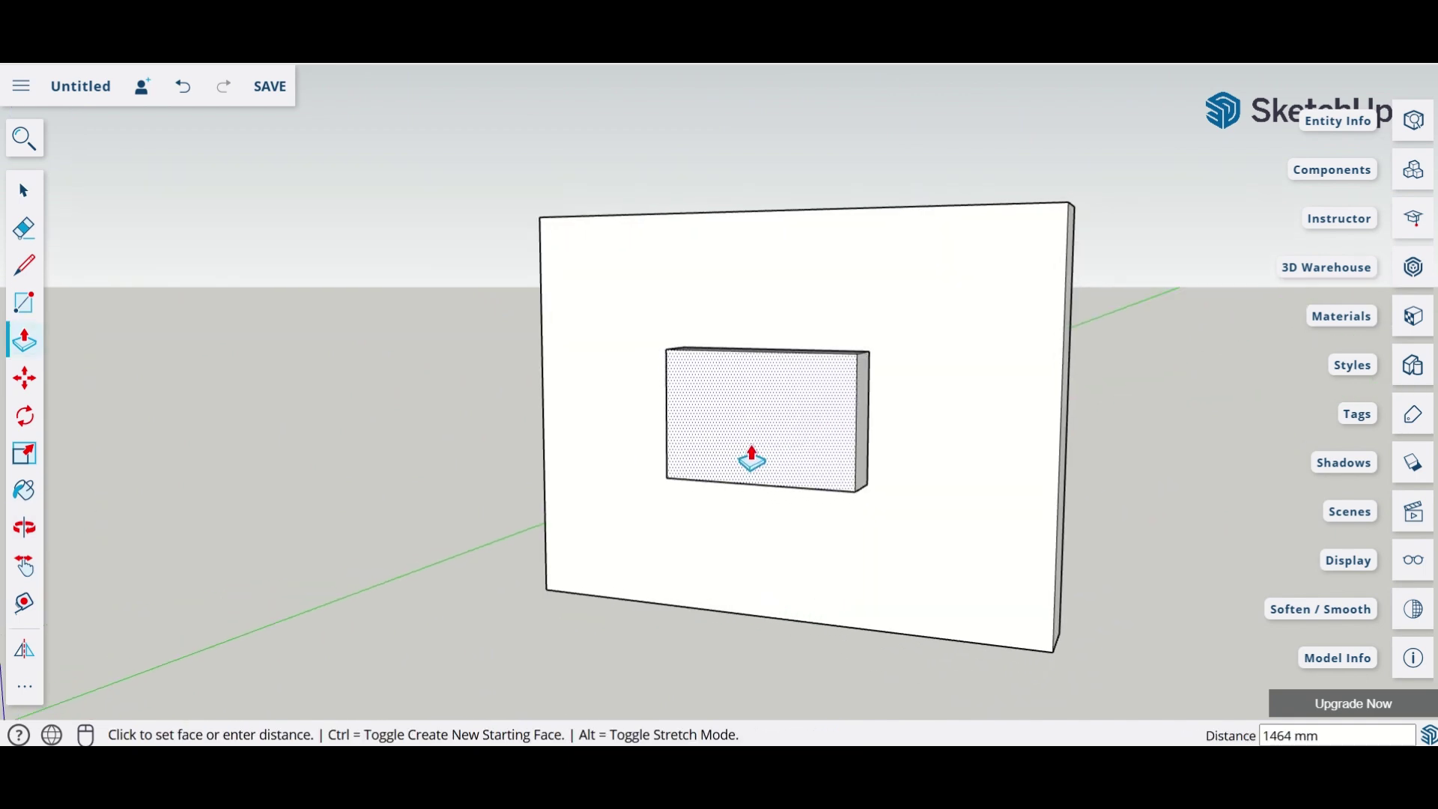
key("Escape")
key("o")
left_click_drag(1101, 504, 205, 523)
key("p")
scroll(748, 391, "up", 3)
scroll(781, 531, "down", 3)
middle_click_drag(781, 532, 1084, 663)
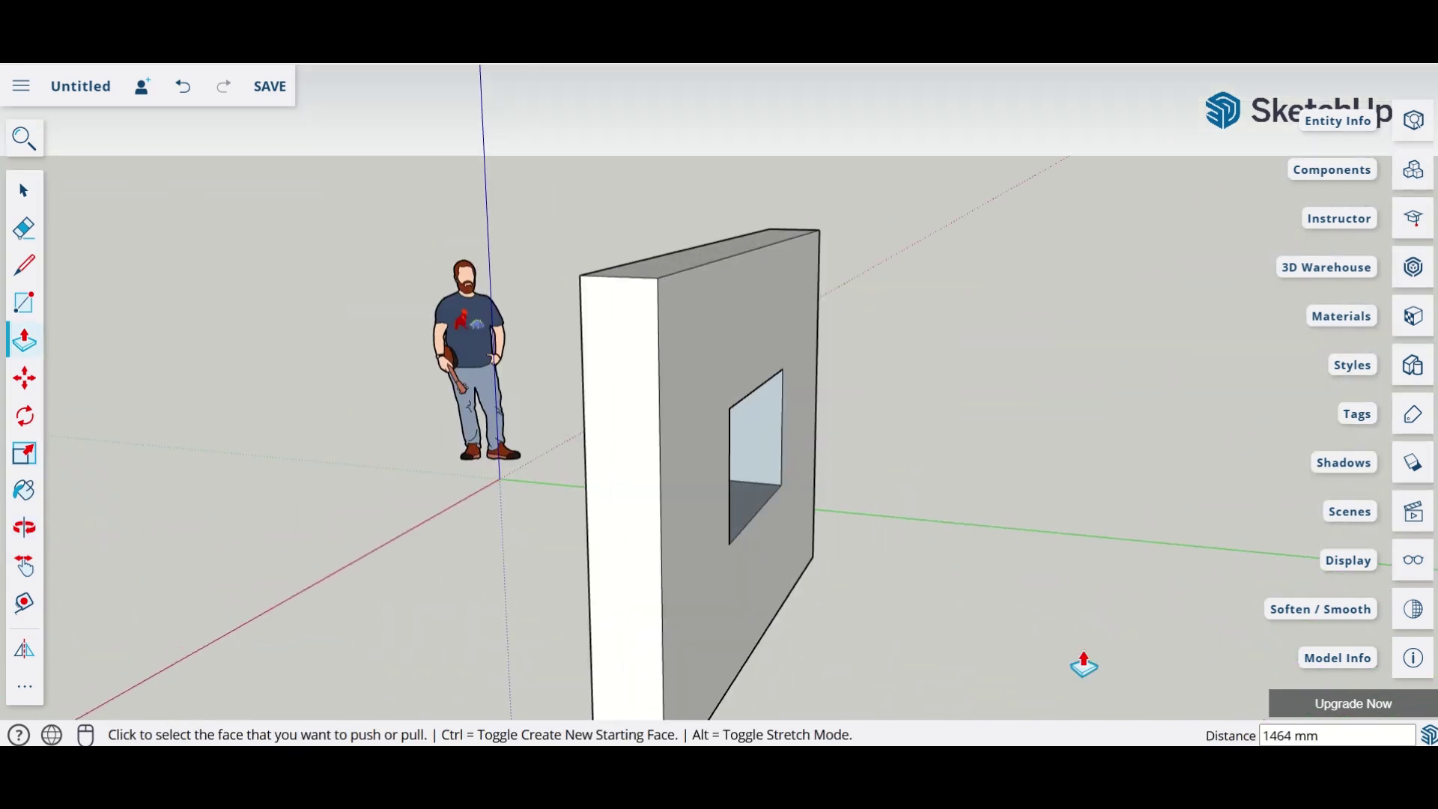
middle_click_drag(430, 498, 854, 517)
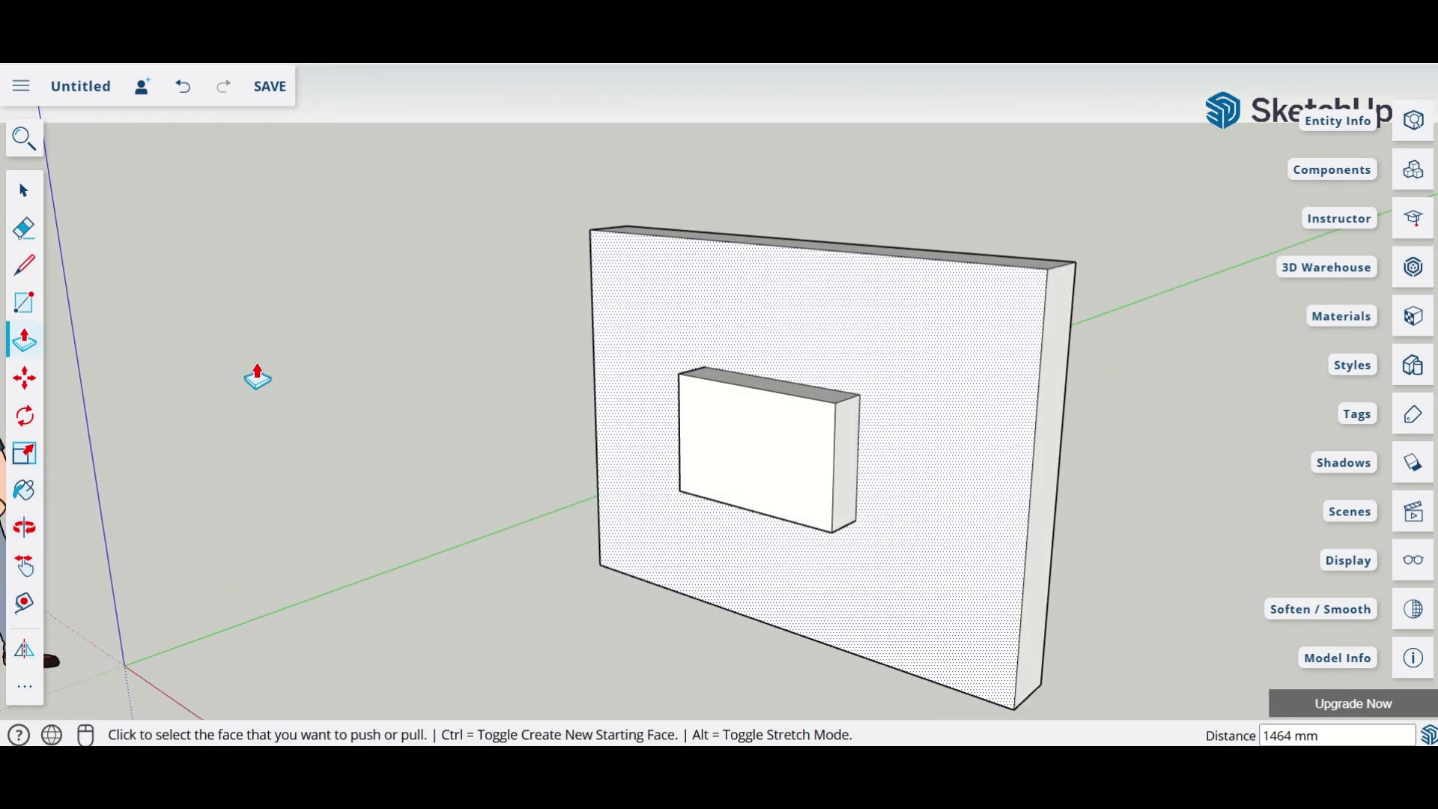
Push the top face of the projecting front block down to roughly half the block's height
left_click(805, 402)
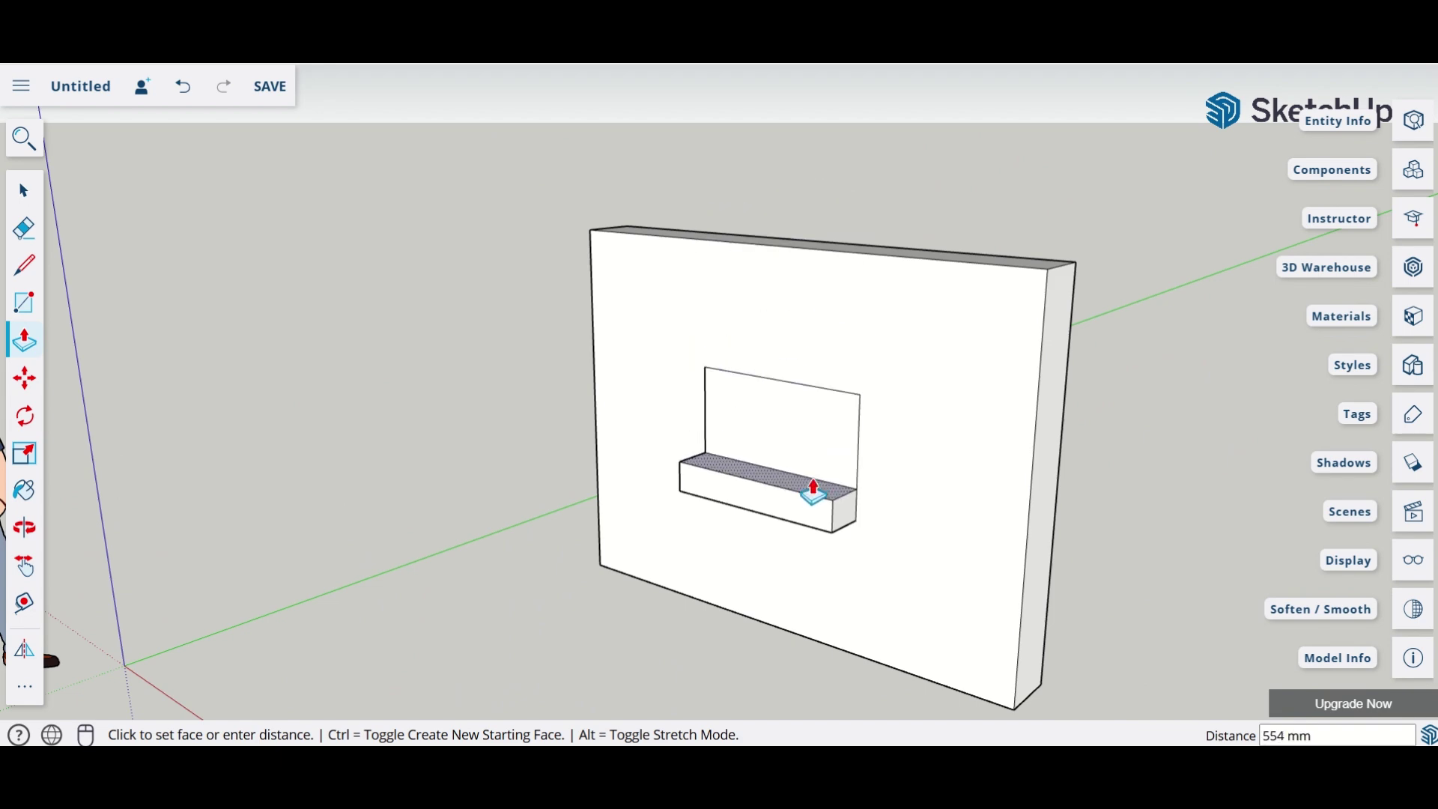
left_click(809, 461)
Pull the upper inner face out of the wall's rear side with Push/Pull
key("o")
left_click_drag(1176, 434, 362, 379)
key("p")
left_click(764, 415)
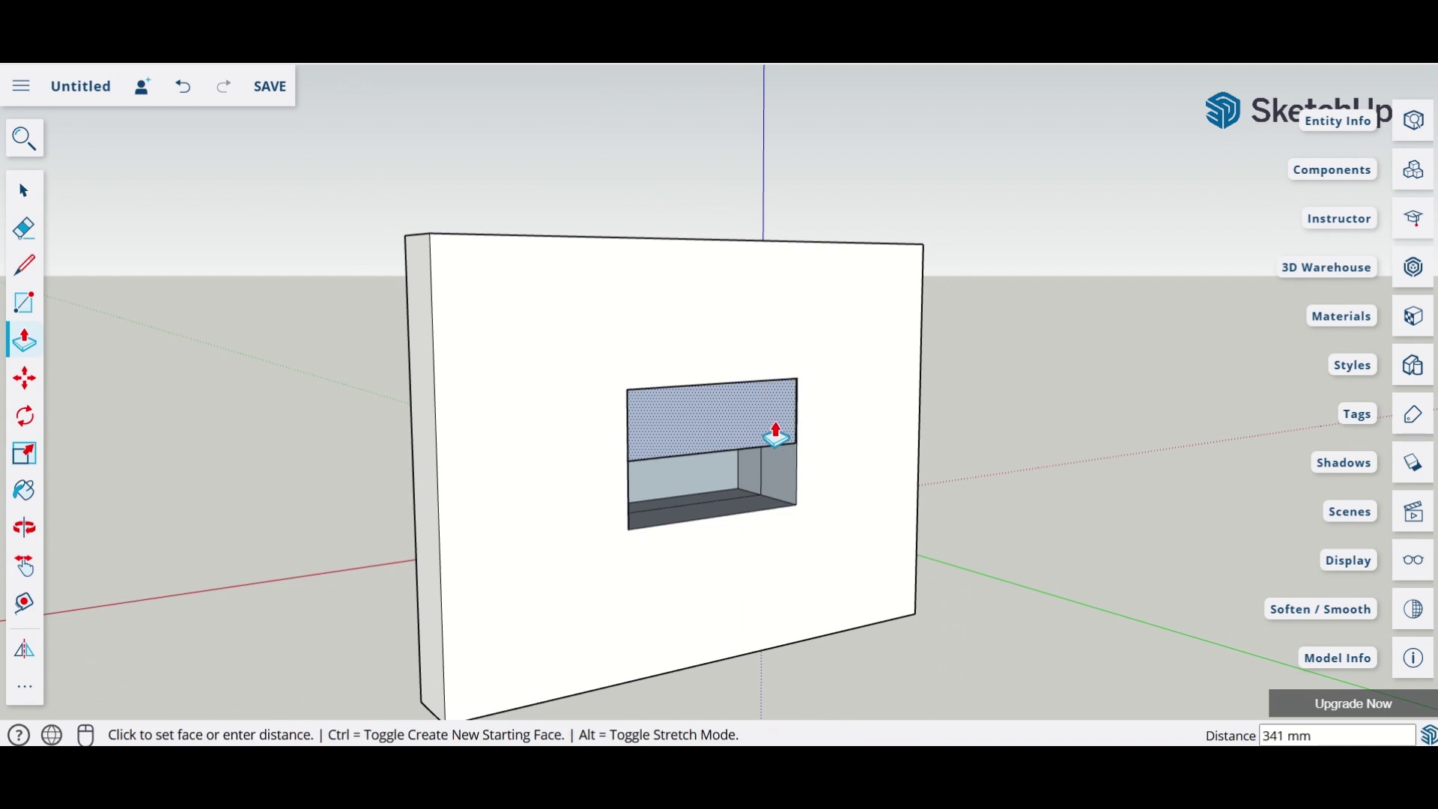
left_click(777, 436)
middle_click_drag(944, 515, 1356, 534)
middle_click_drag(556, 573, 1107, 523)
Pull the front face of the lower block about 663 mm further out from the wall
left_click(701, 496)
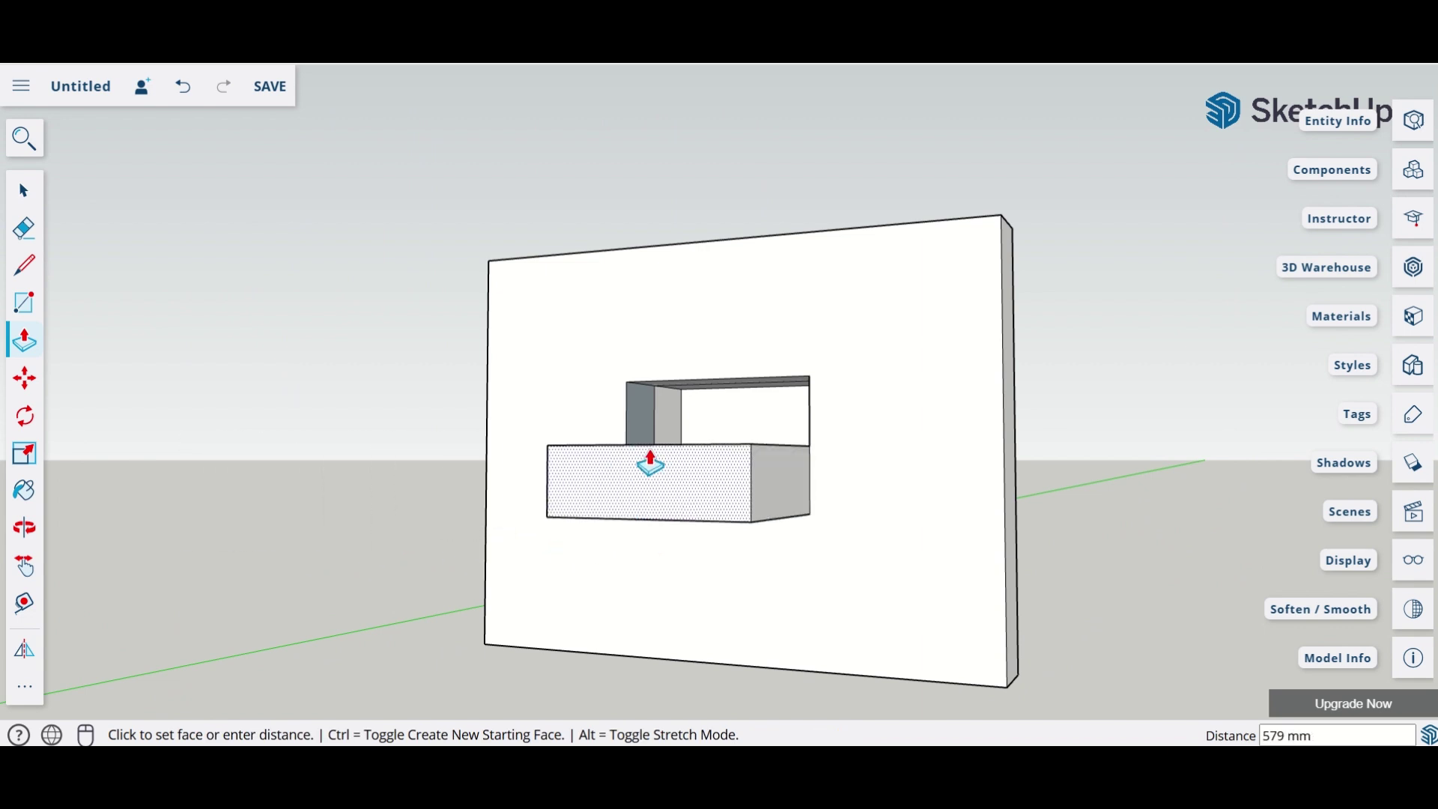
left_click(630, 527)
middle_click_drag(644, 524, 344, 604)
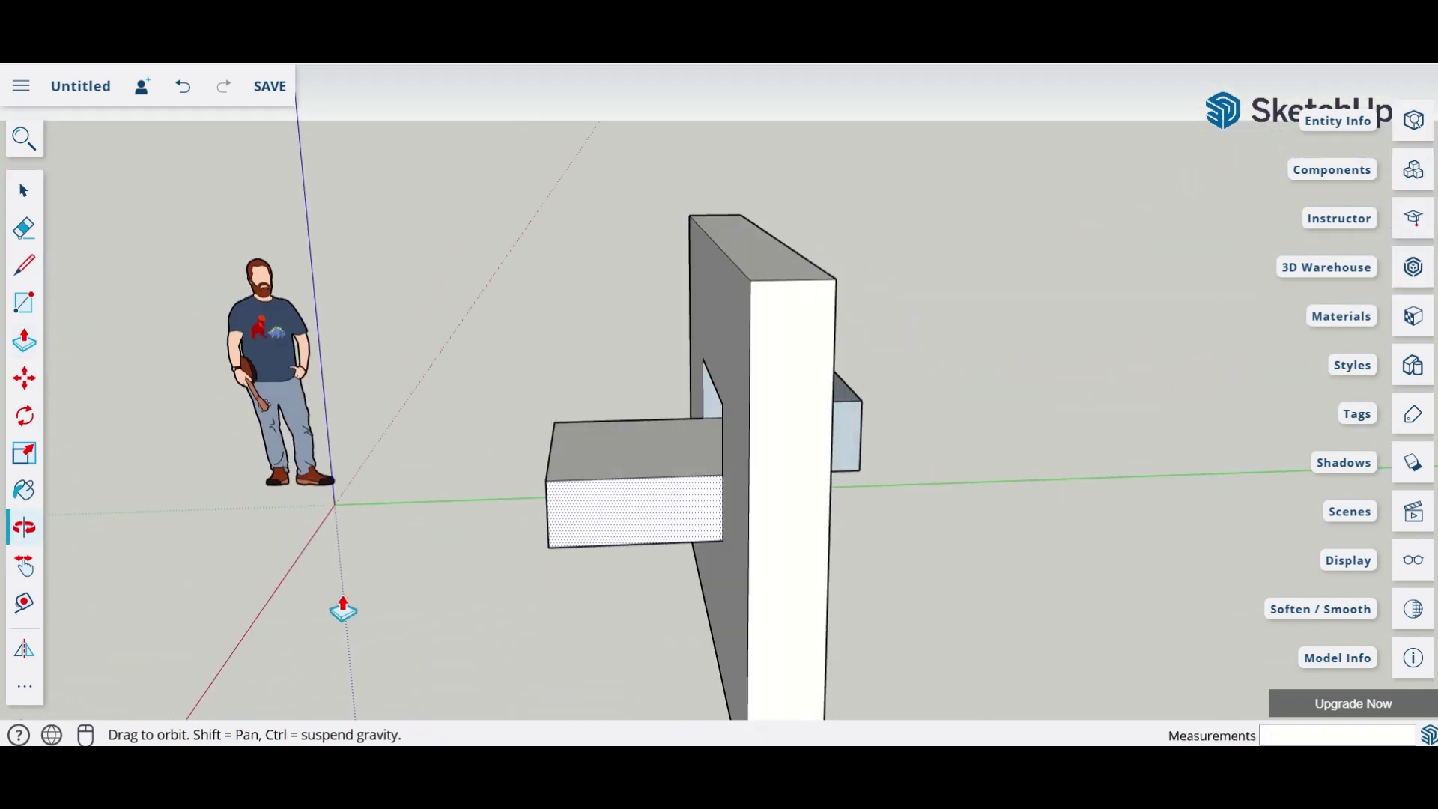
middle_click_drag(924, 530, 771, 497)
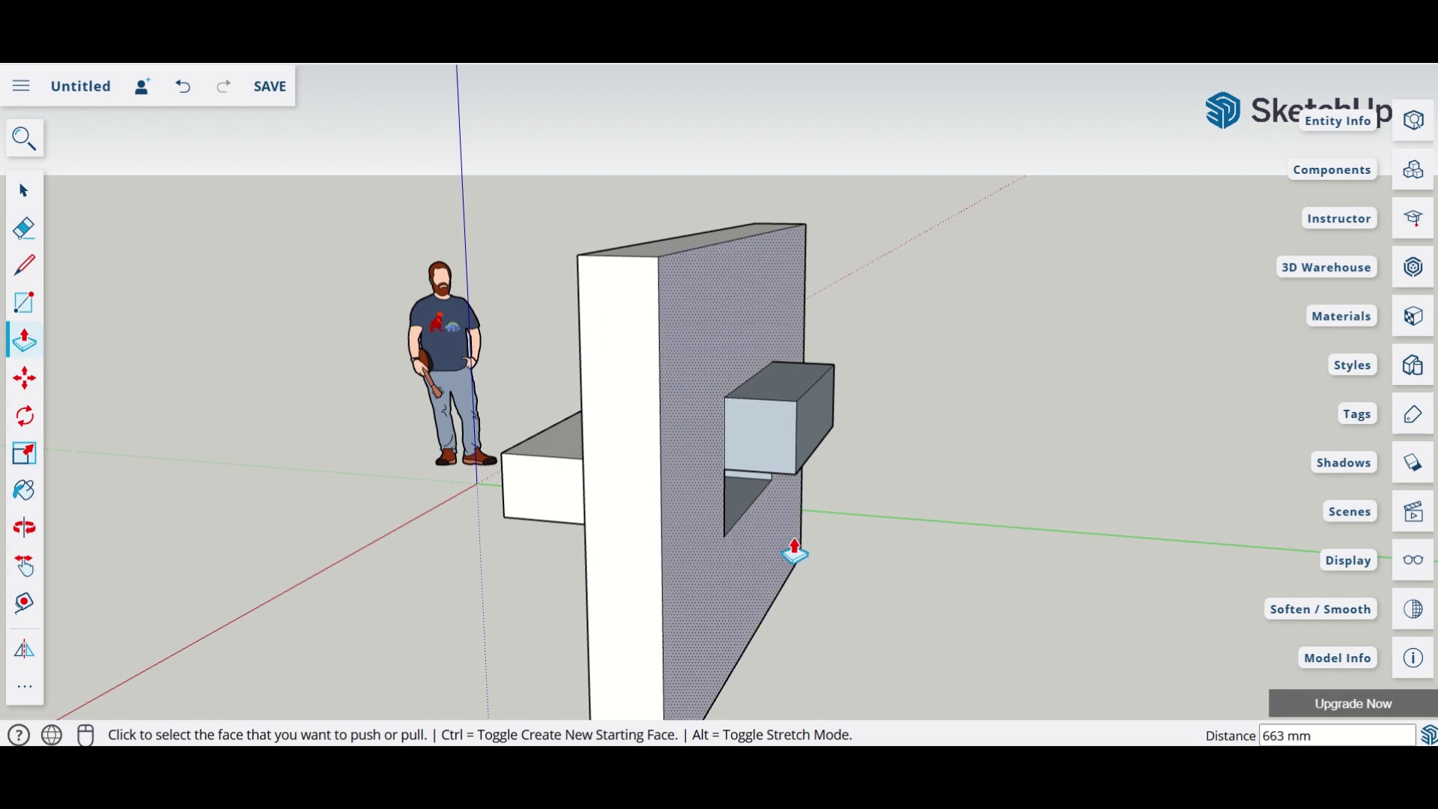
middle_click_drag(732, 520, 1084, 586)
middle_click_drag(590, 567, 571, 642)
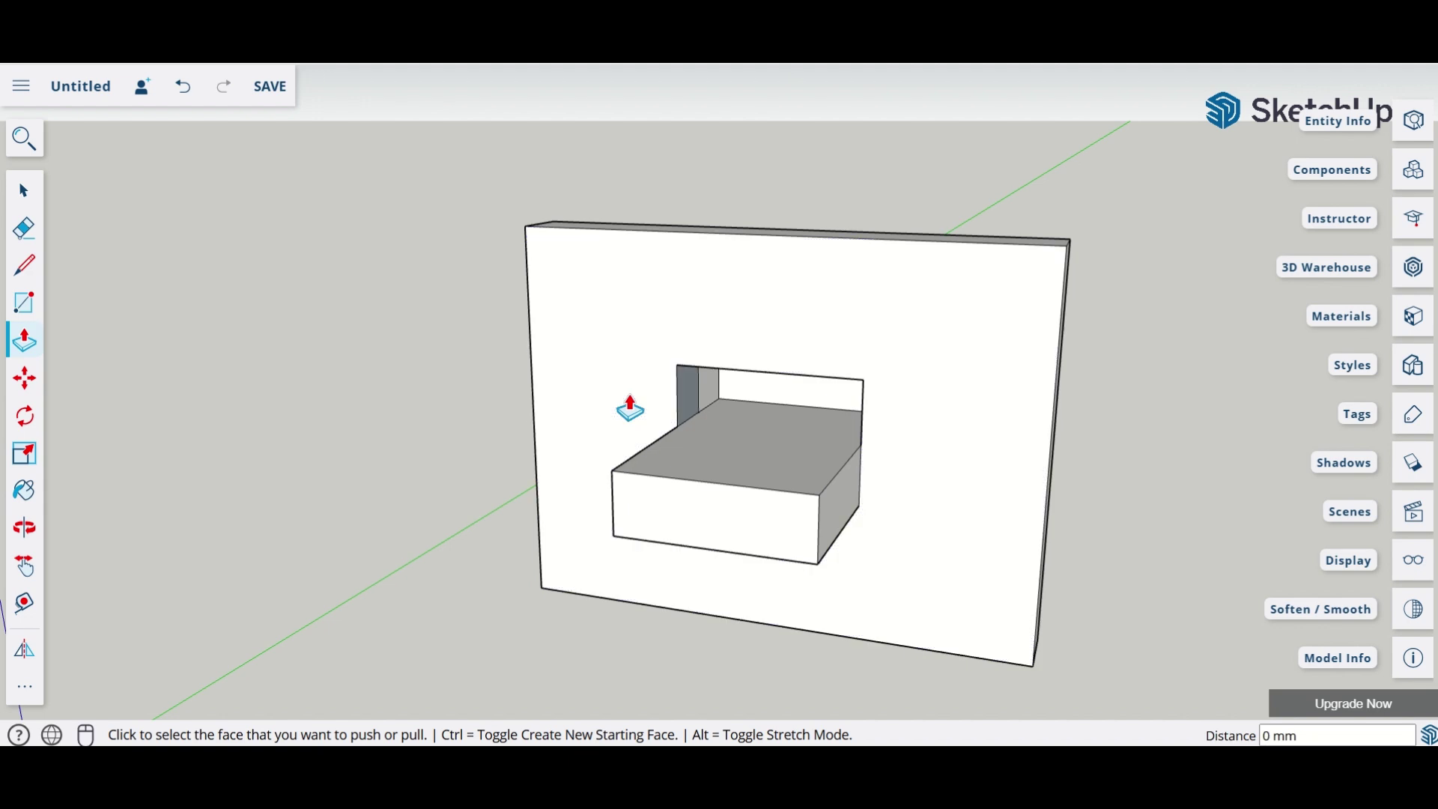
Select the entire wall with its projecting blocks and delete it
scroll(646, 487, "down", 3)
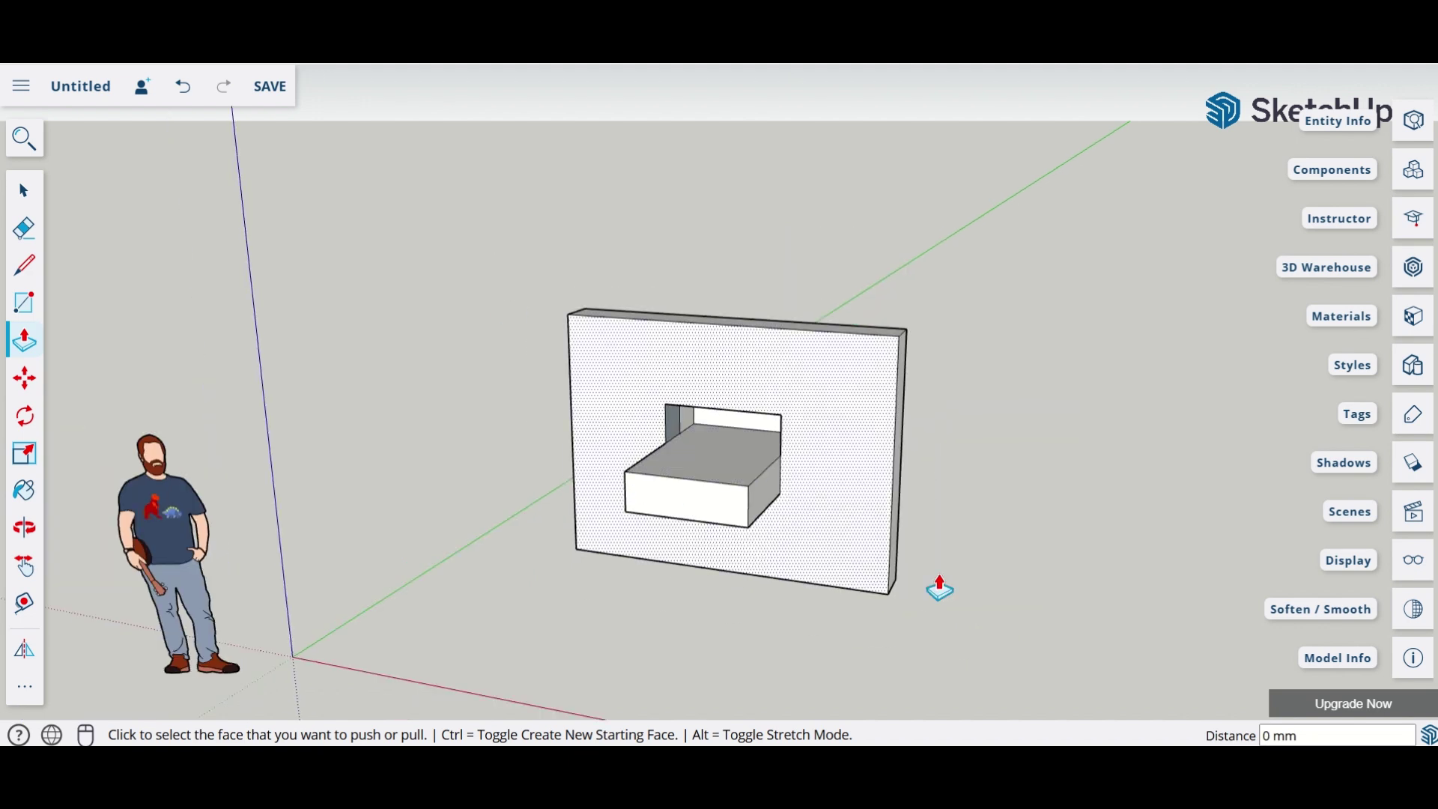
key("space")
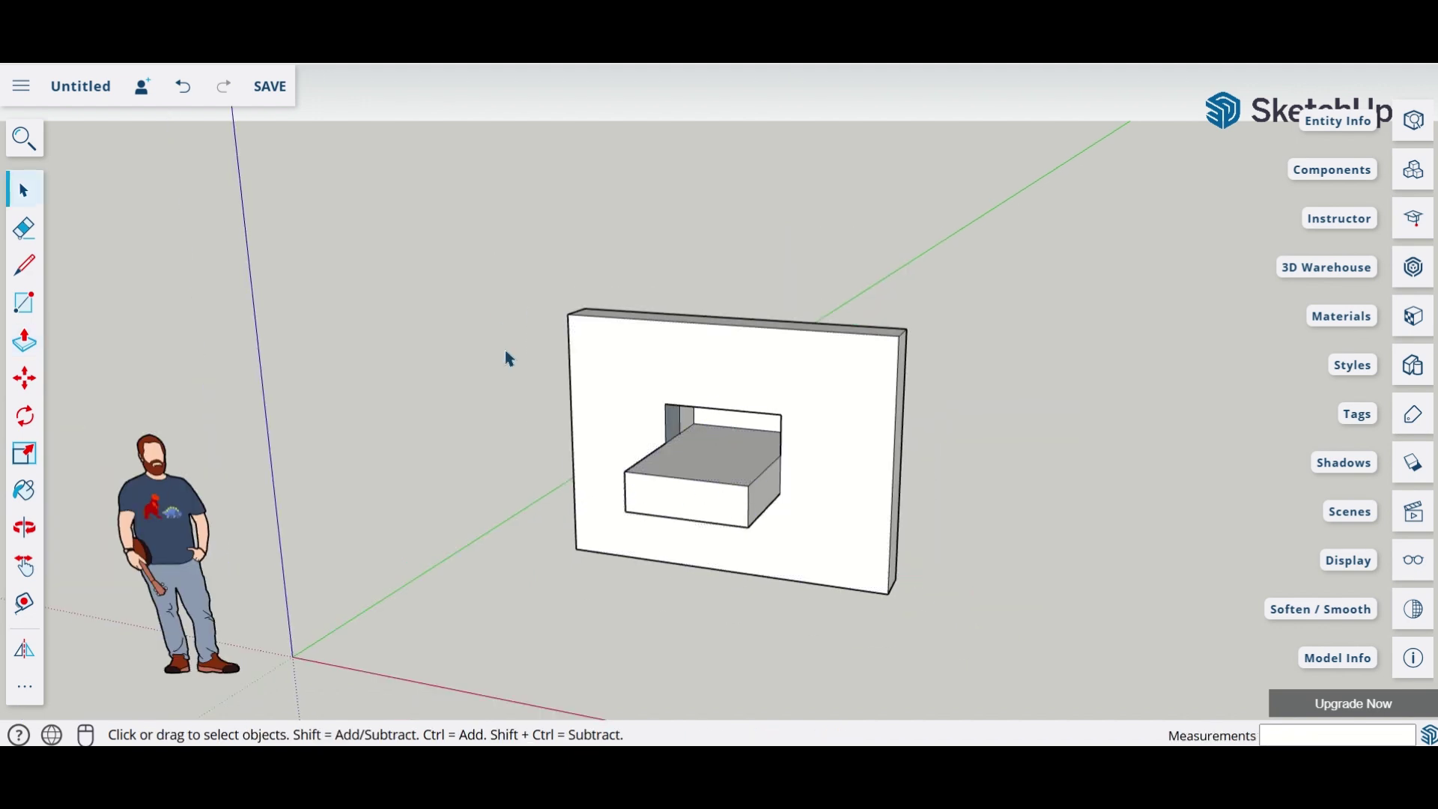
left_click_drag(471, 272, 908, 602)
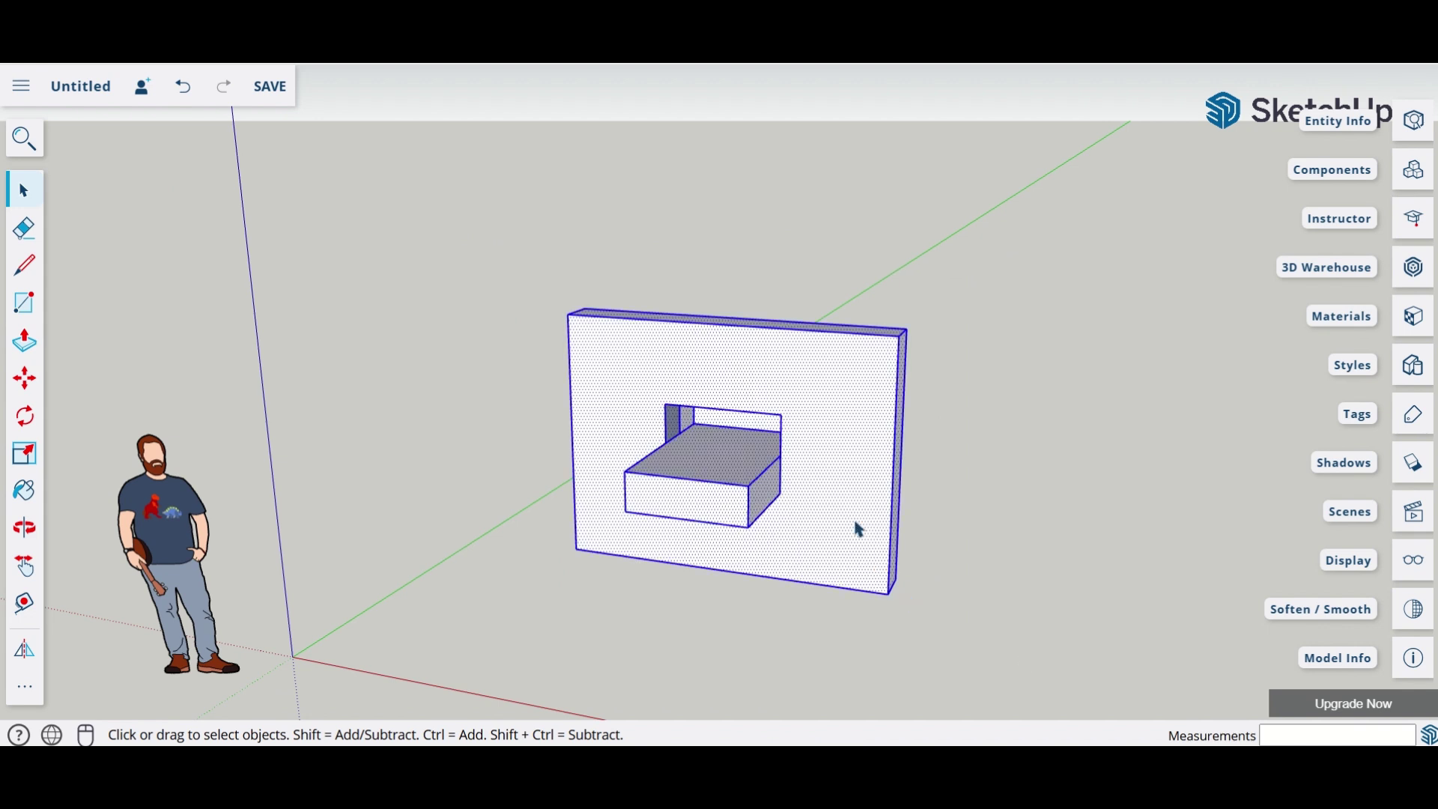
key("Delete")
Draw a 2000 by 6000 mm rectangle flat on the ground beside the green axis
left_click(27, 309)
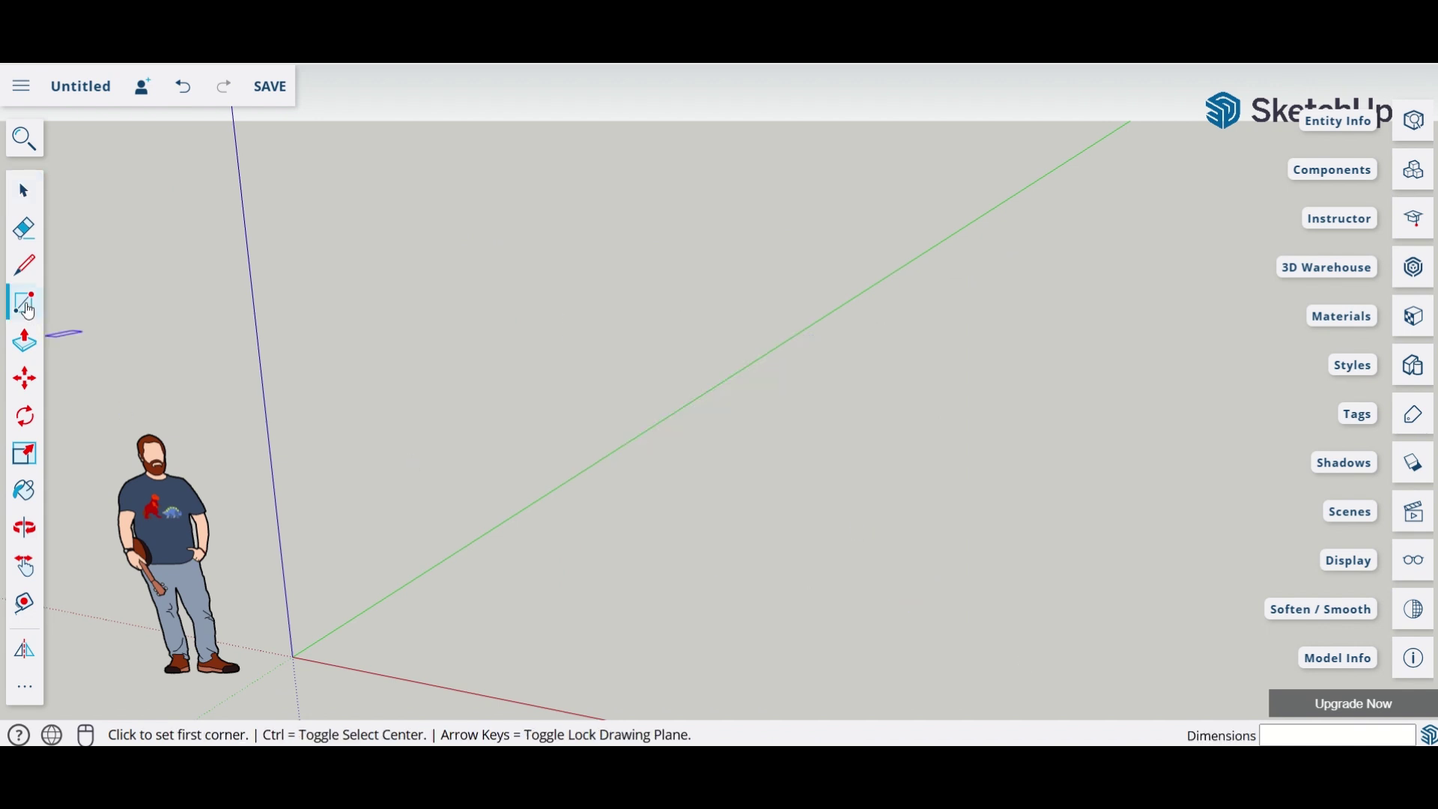
left_click(905, 411)
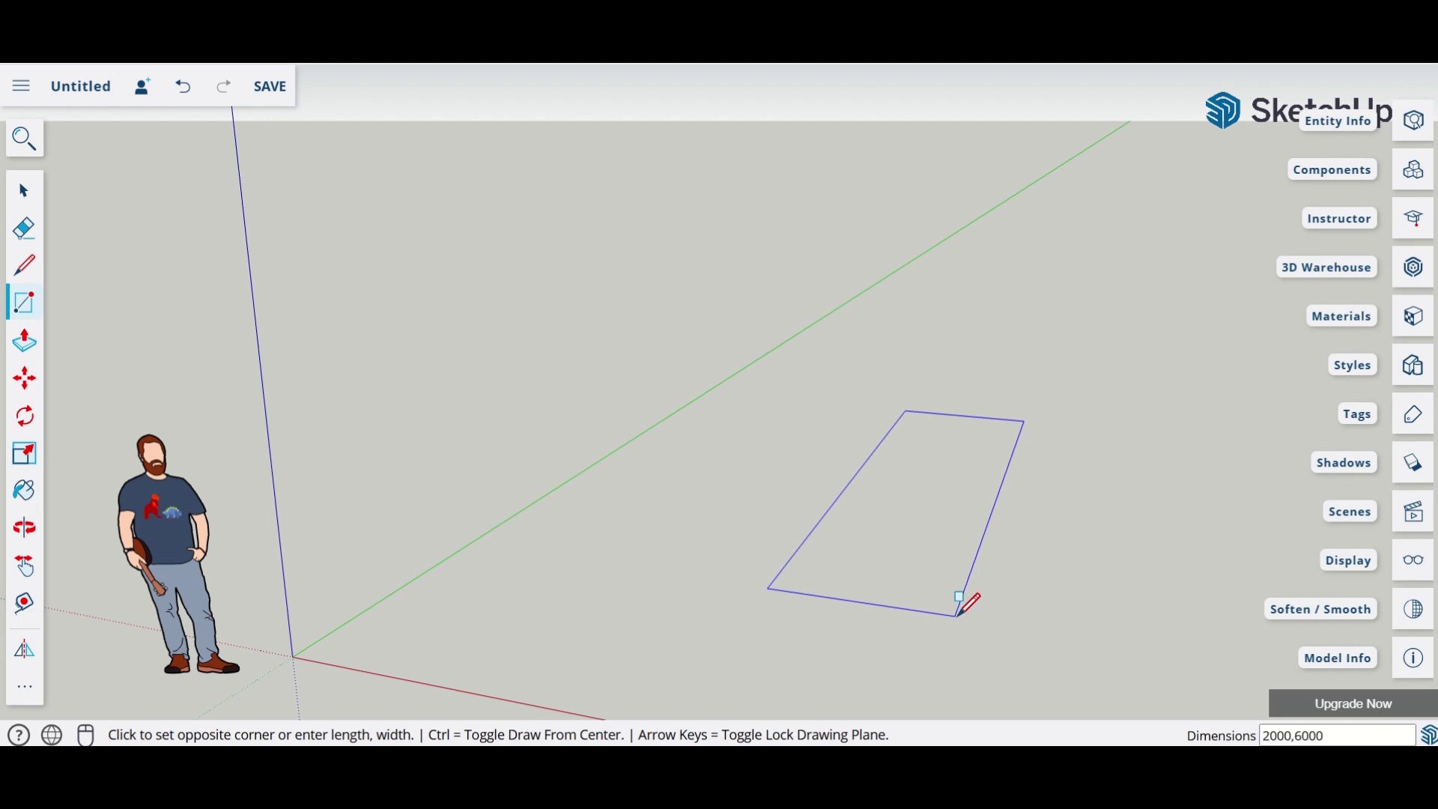
key("Return")
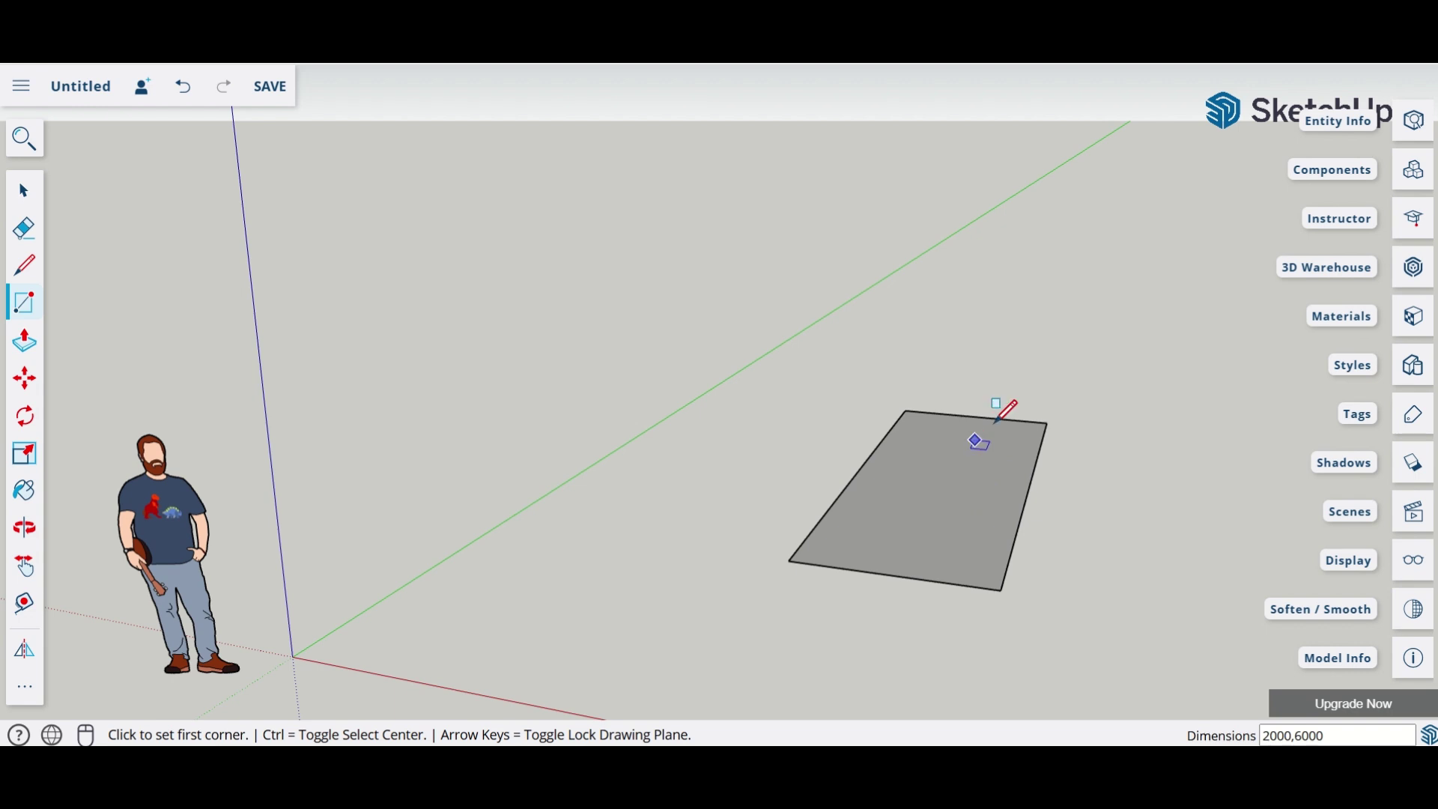
scroll(995, 374, "up", 2)
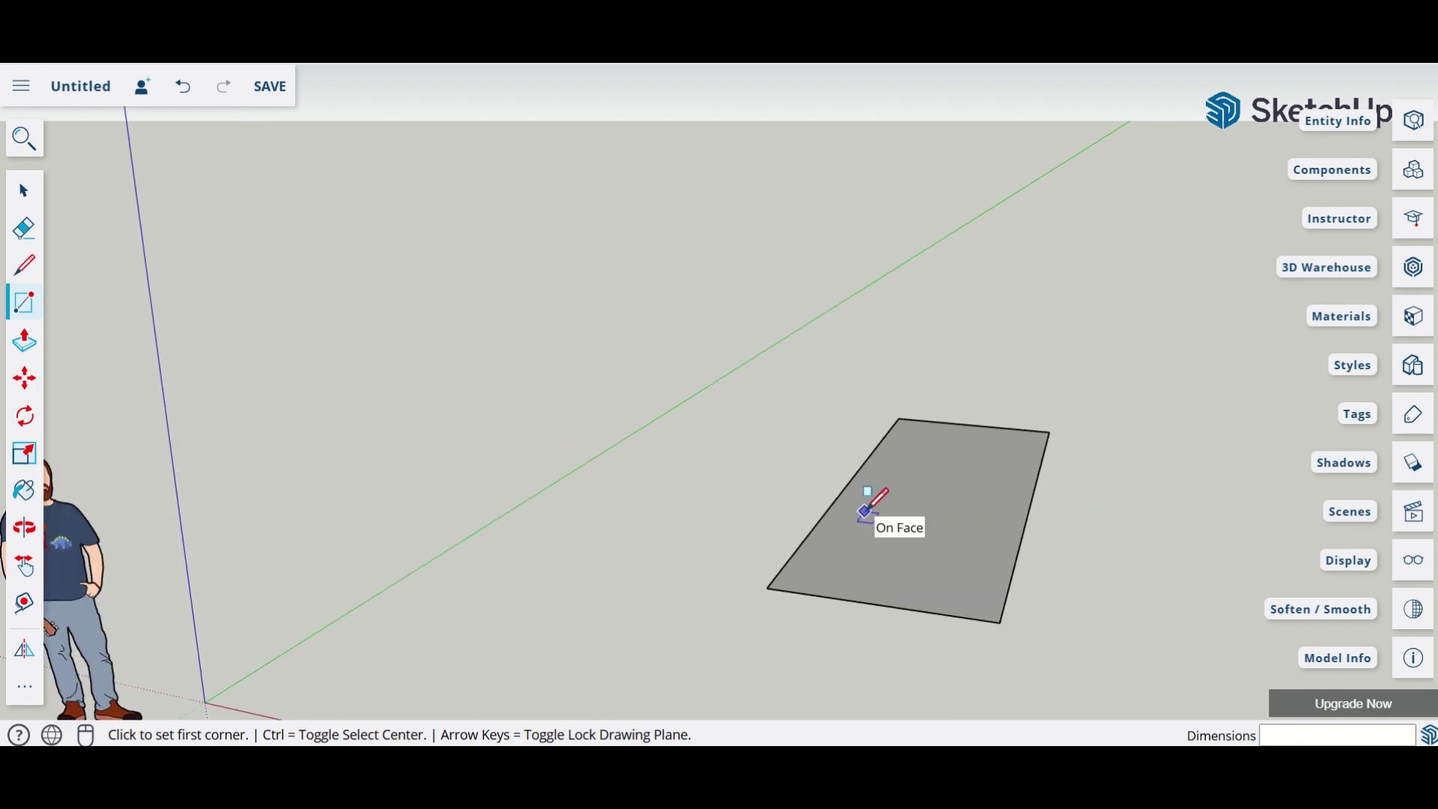
key("space")
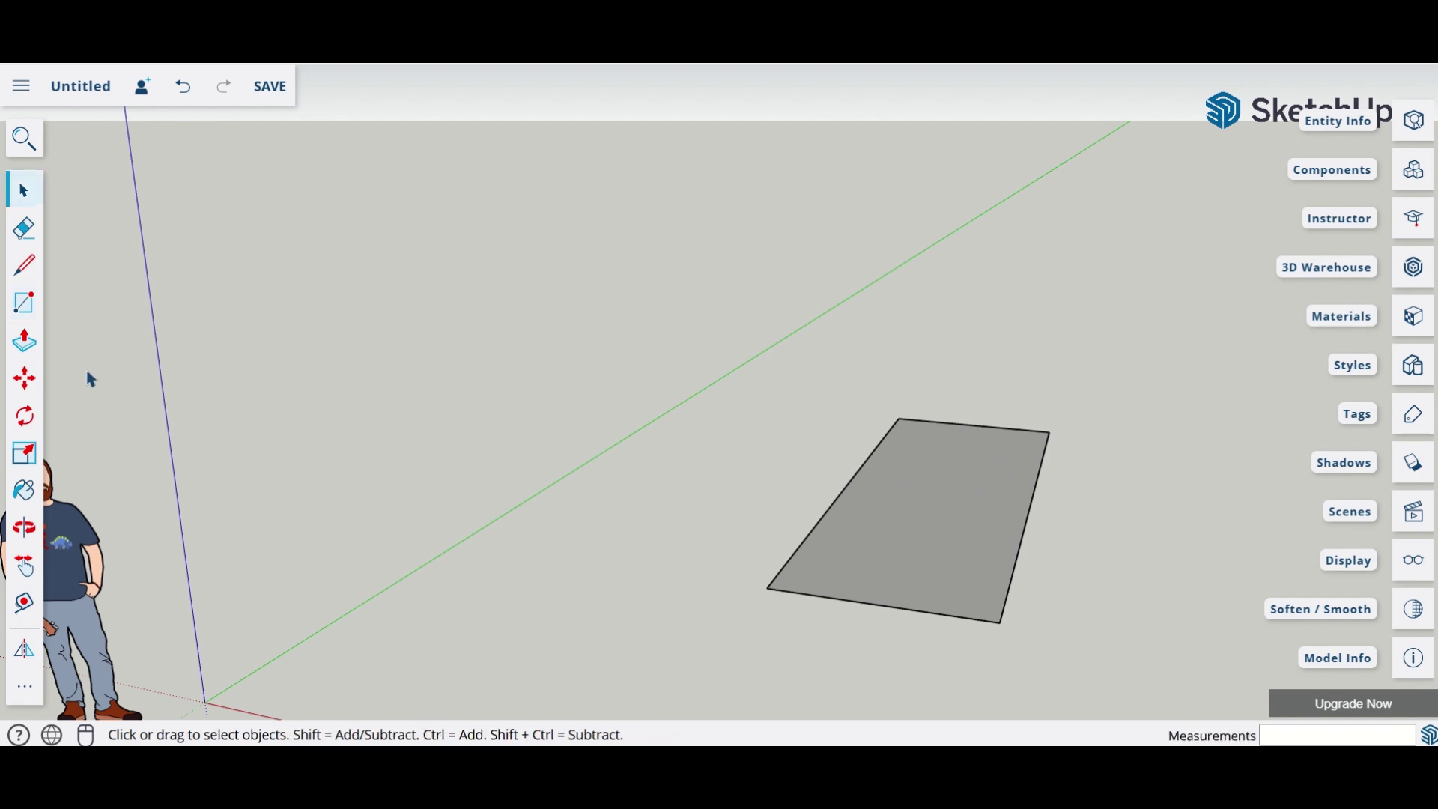
Pull the rectangle upward with Push/Pull to form a low solid slab
left_click(19, 346)
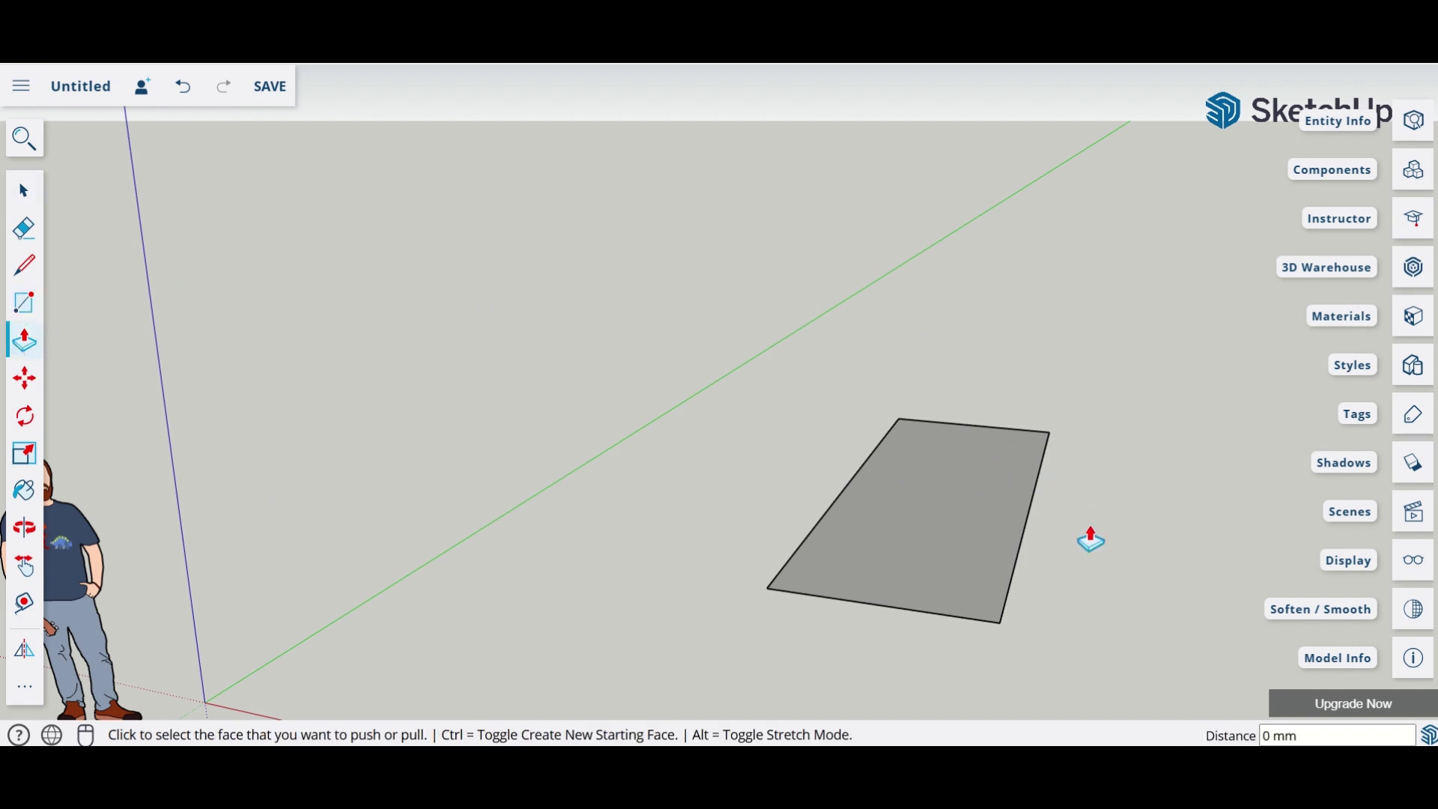
left_click(894, 528)
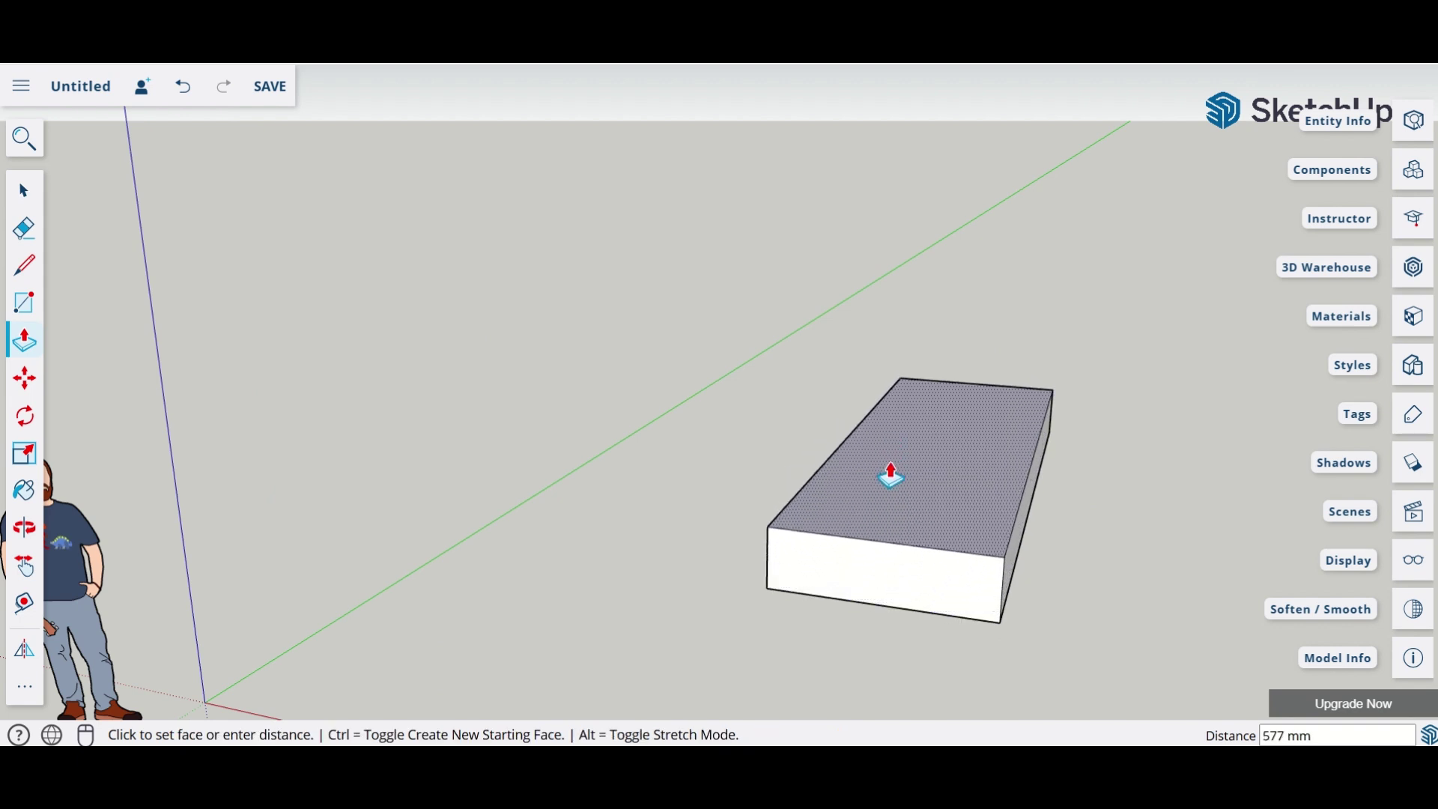
left_click(891, 484)
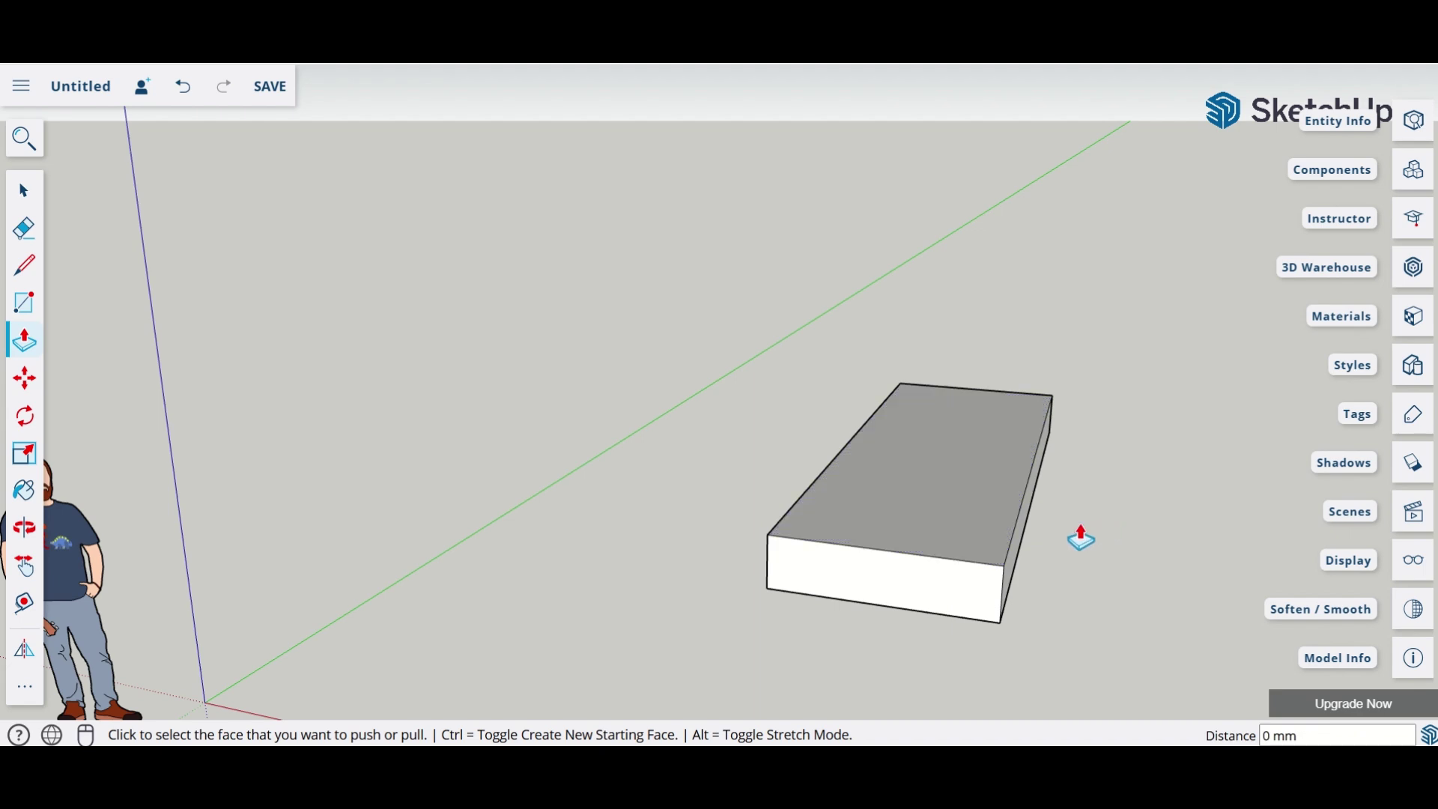
Draw a 1000 by 2000 mm rectangle in one corner of the slab's top face, starting from the short edge's midpoint nearest the origin
key("o")
left_click_drag(1053, 552, 986, 629)
key("p")
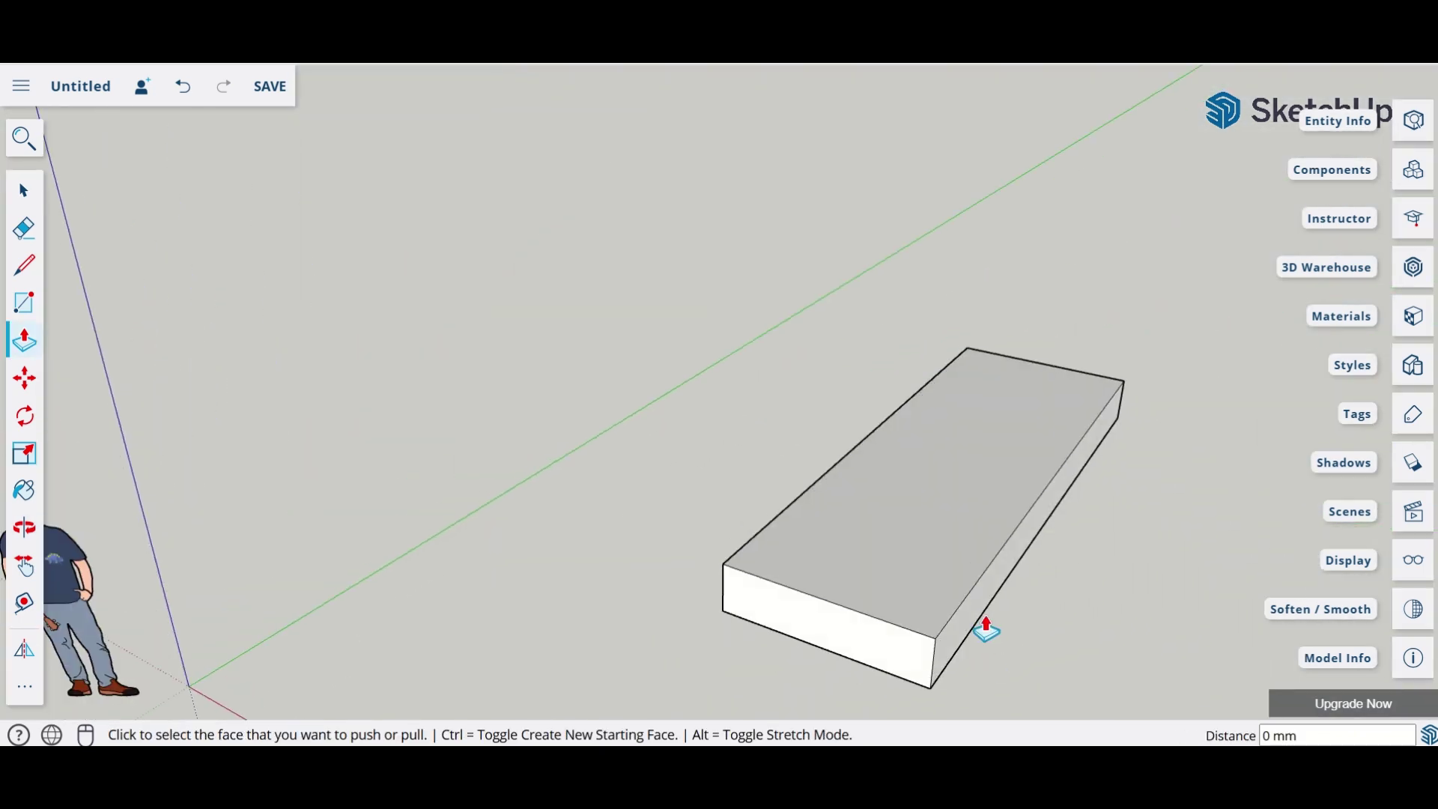
middle_click_drag(794, 433, 675, 401)
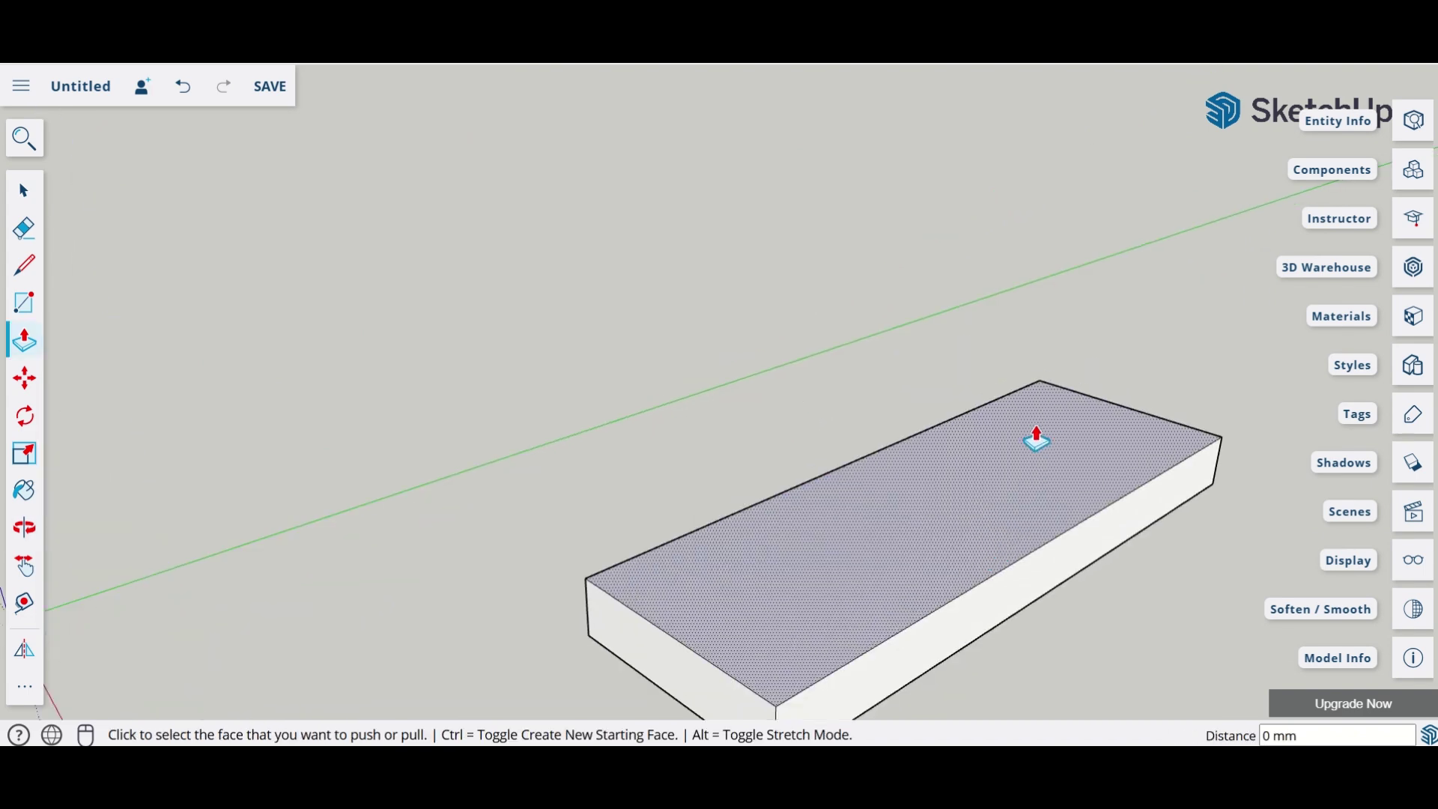
middle_click_drag(1038, 461, 813, 495)
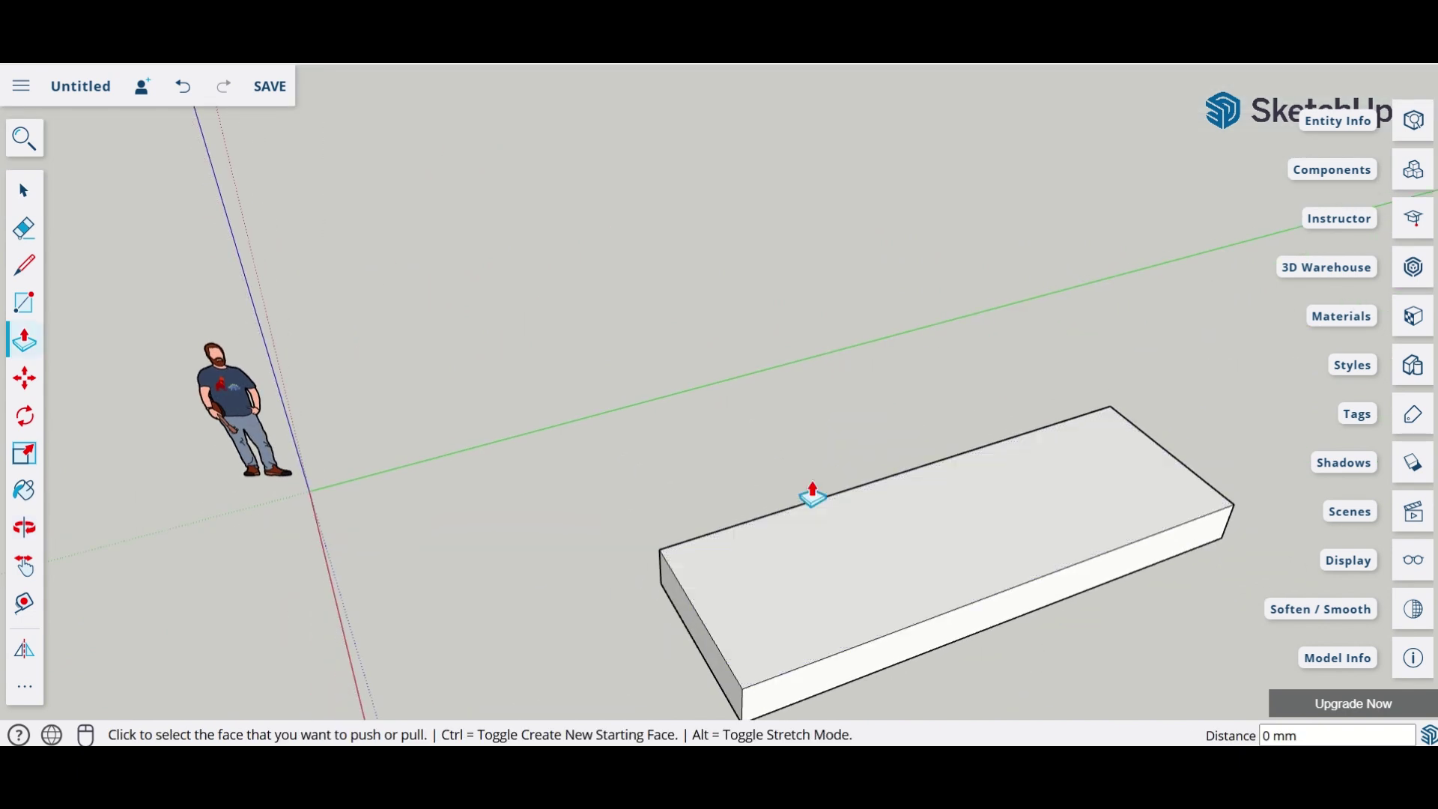
left_click(33, 308)
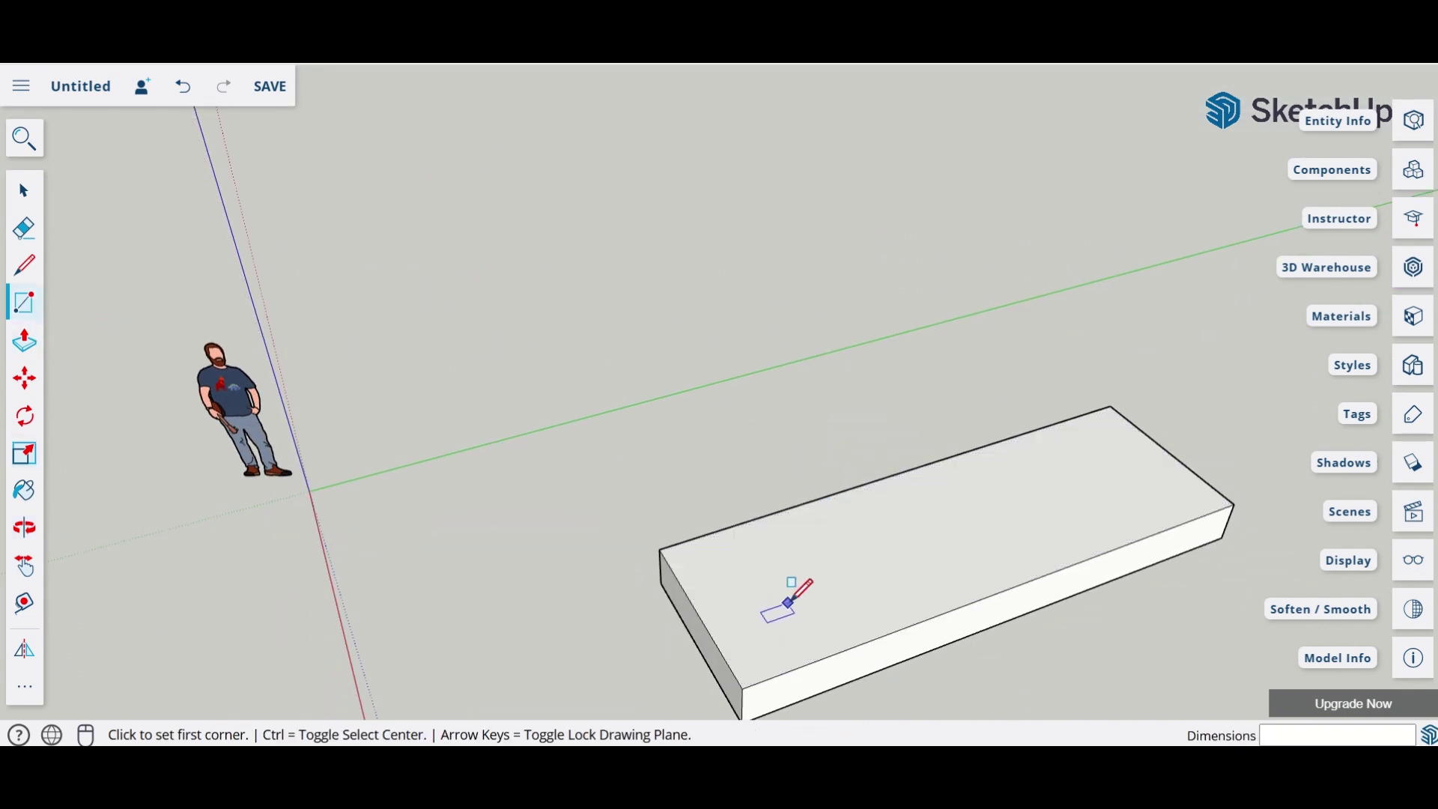
left_click(707, 621)
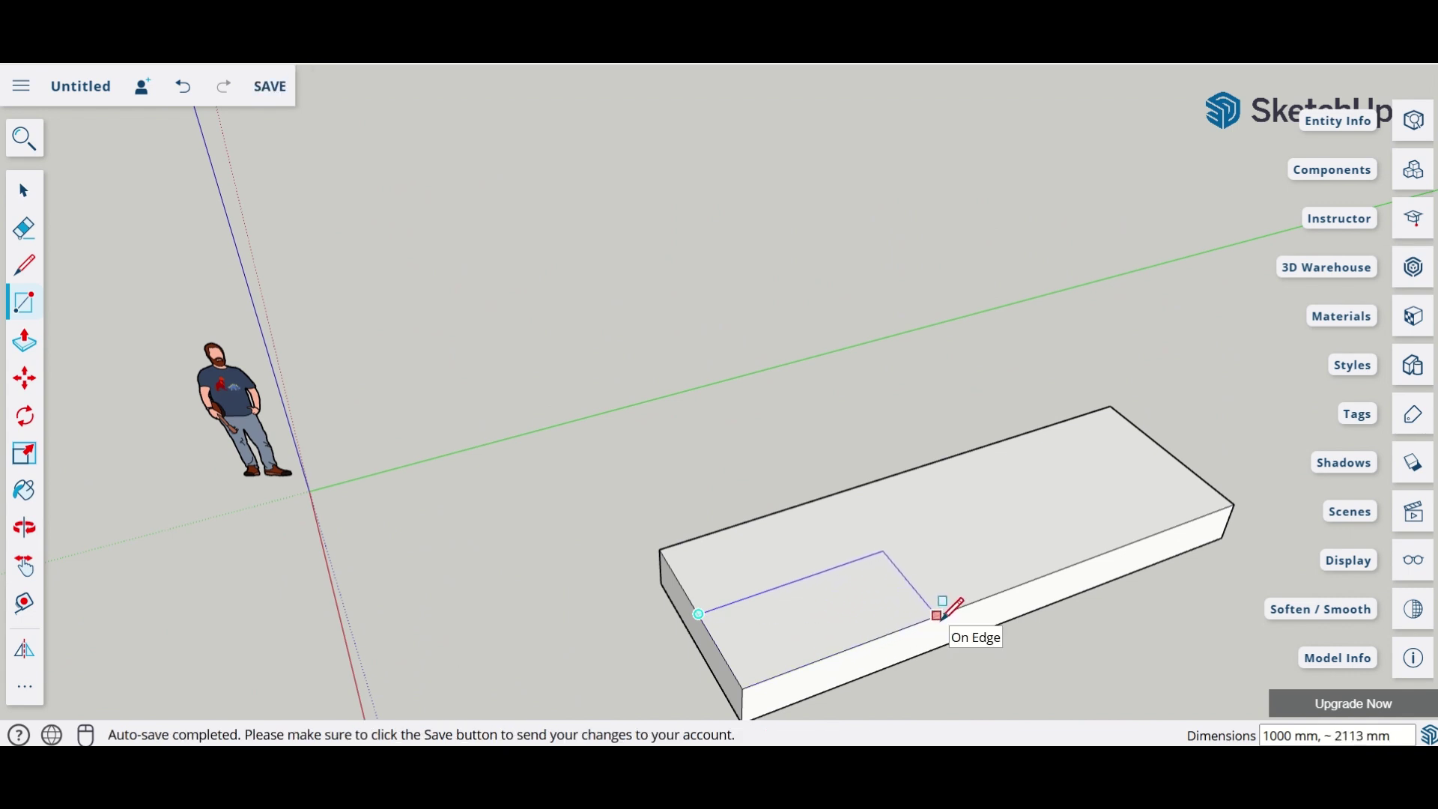
type("2000")
key("Return")
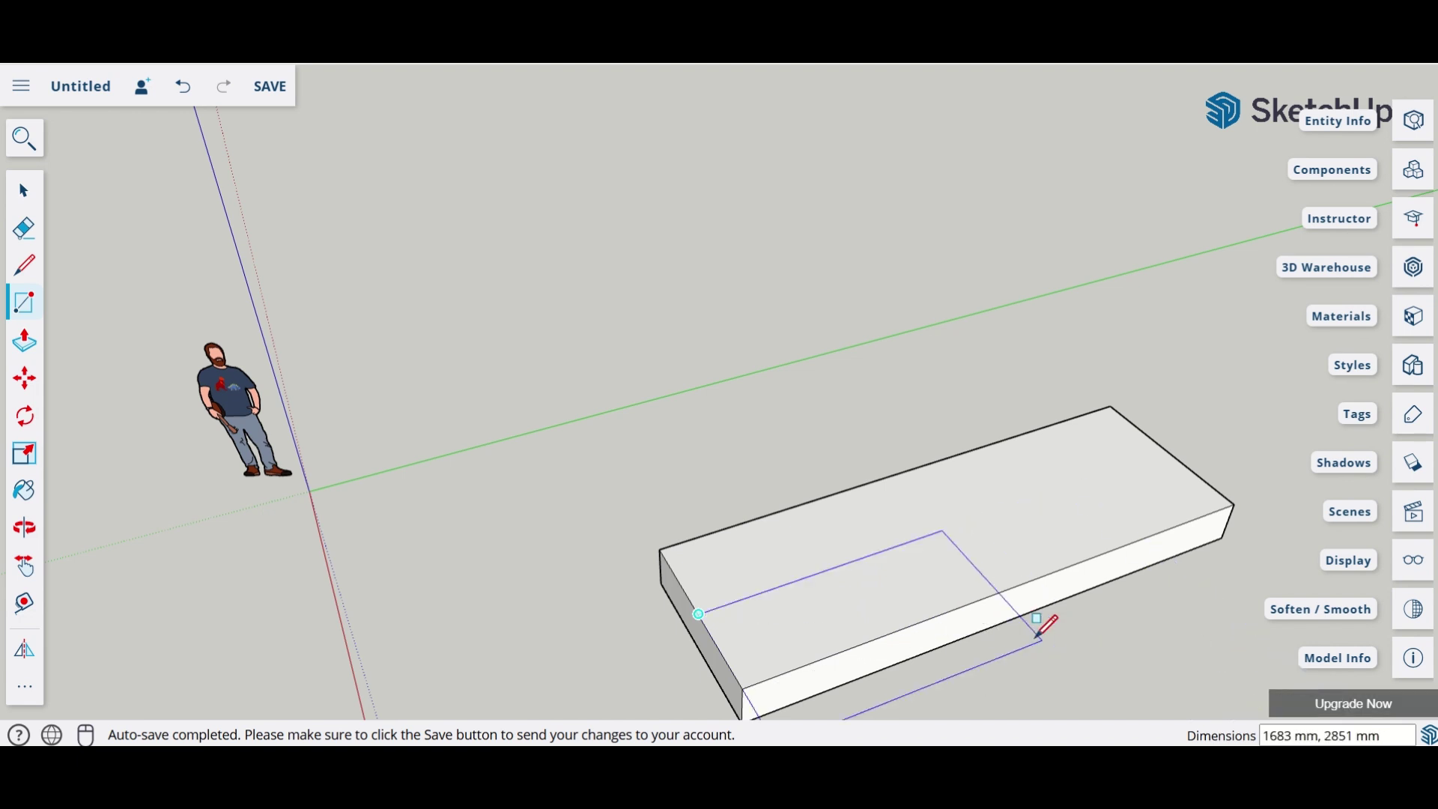
type("100")
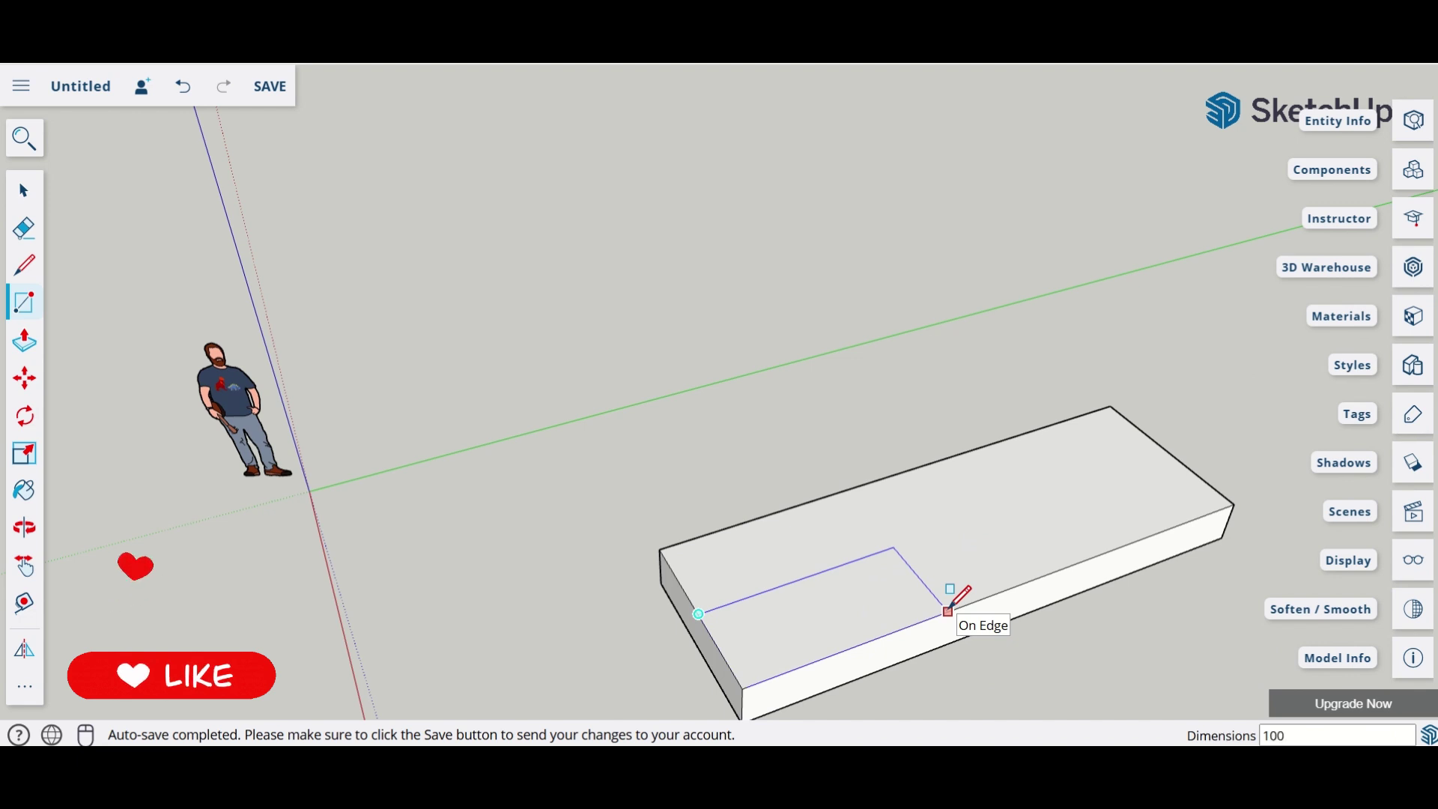
type("0,2000")
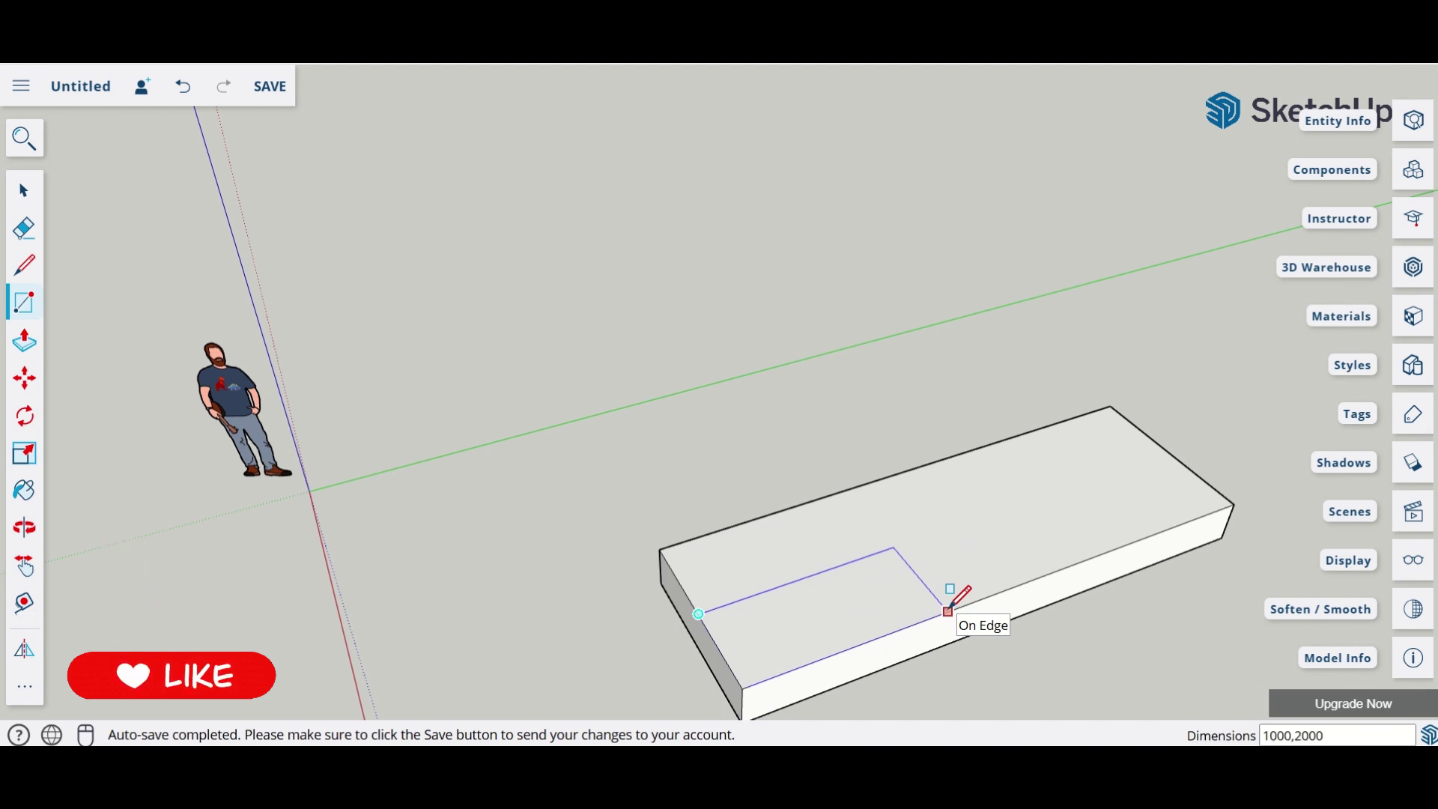
key("Return")
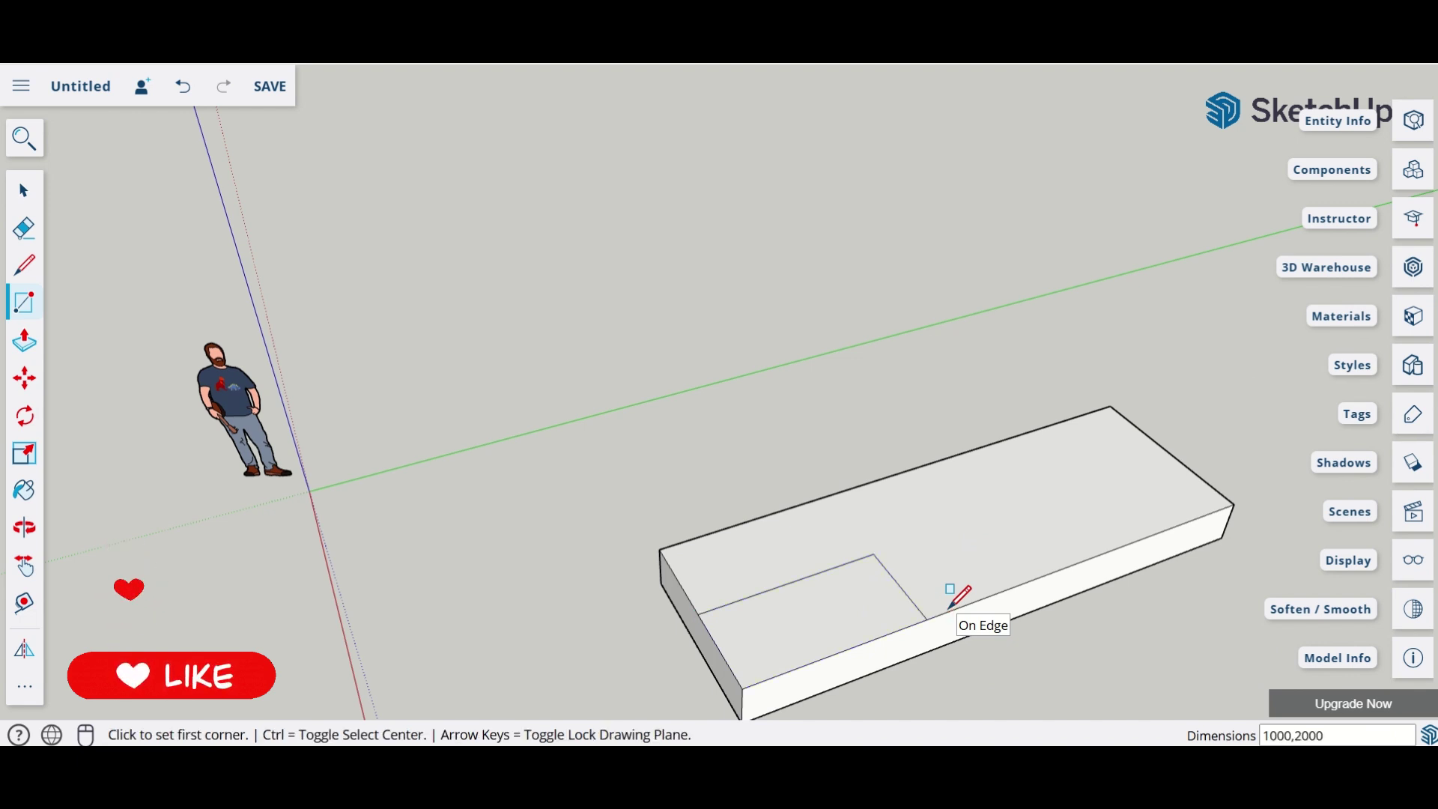
Draw a matching 1000 by 2000 mm rectangle at the slab's far end, from the short edge's midpoint toward the same long side
left_click(1169, 452)
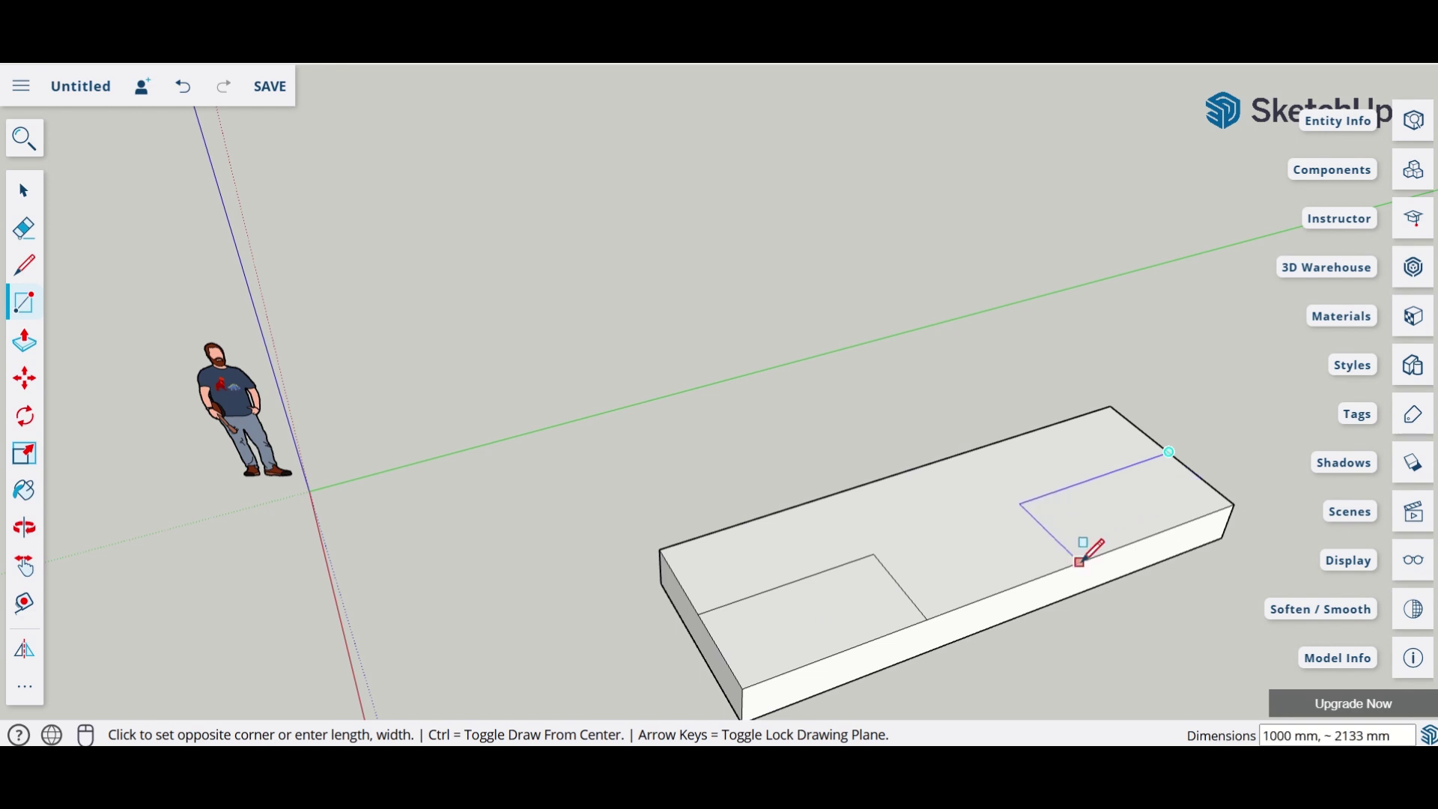
type("1000,2000")
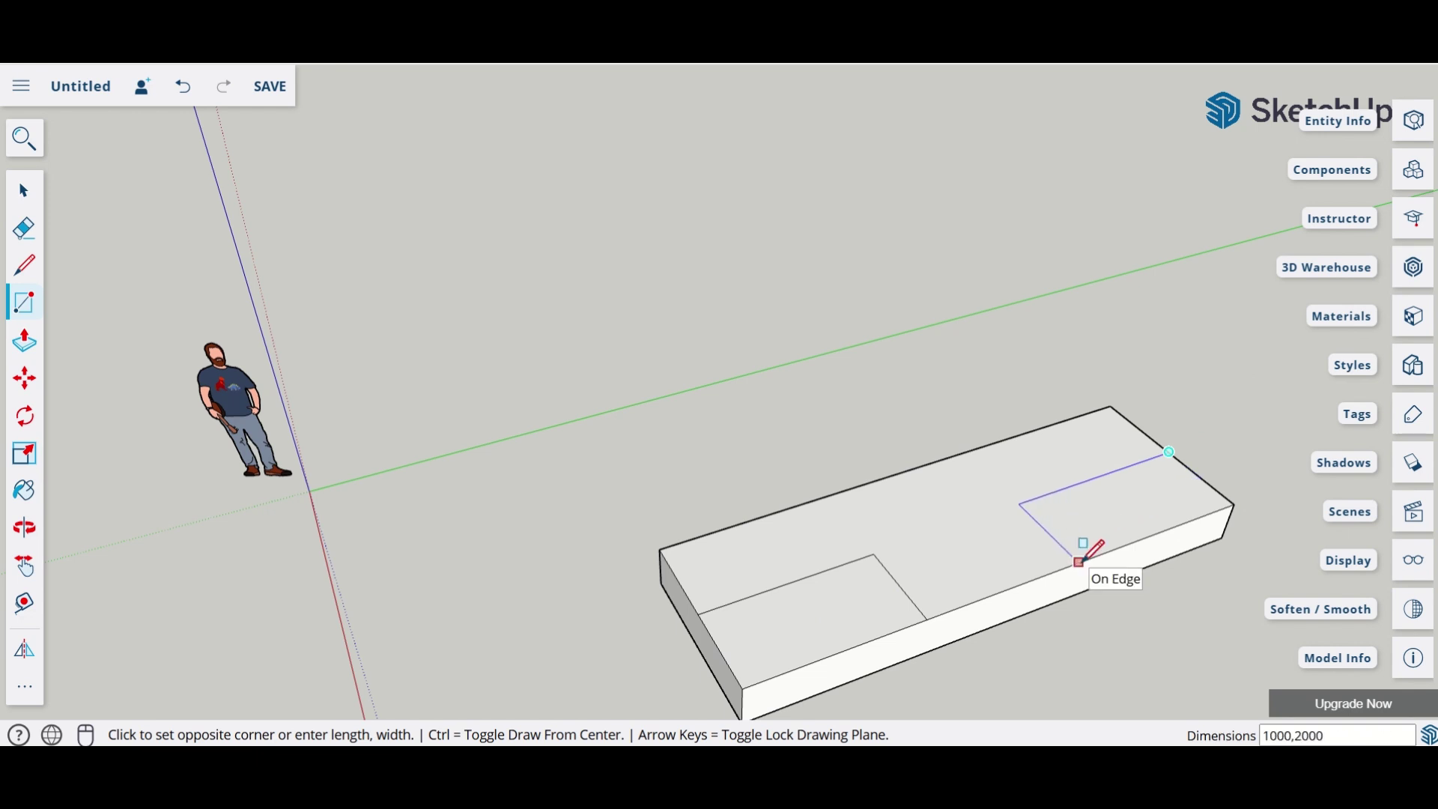
key("Return")
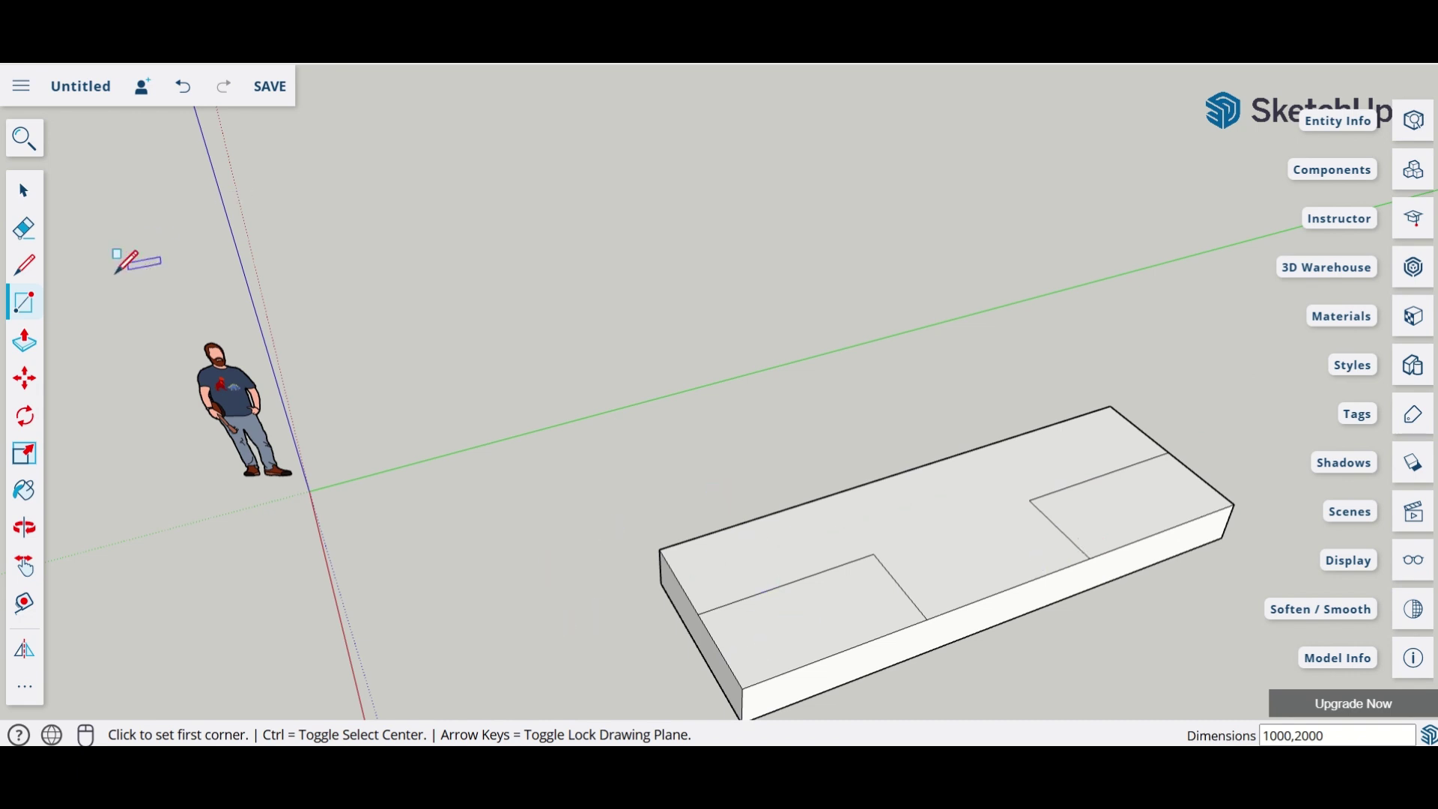
Try pushing the two corner rectangles down, the near one by about 265 mm and the far one by 300 mm
left_click(31, 345)
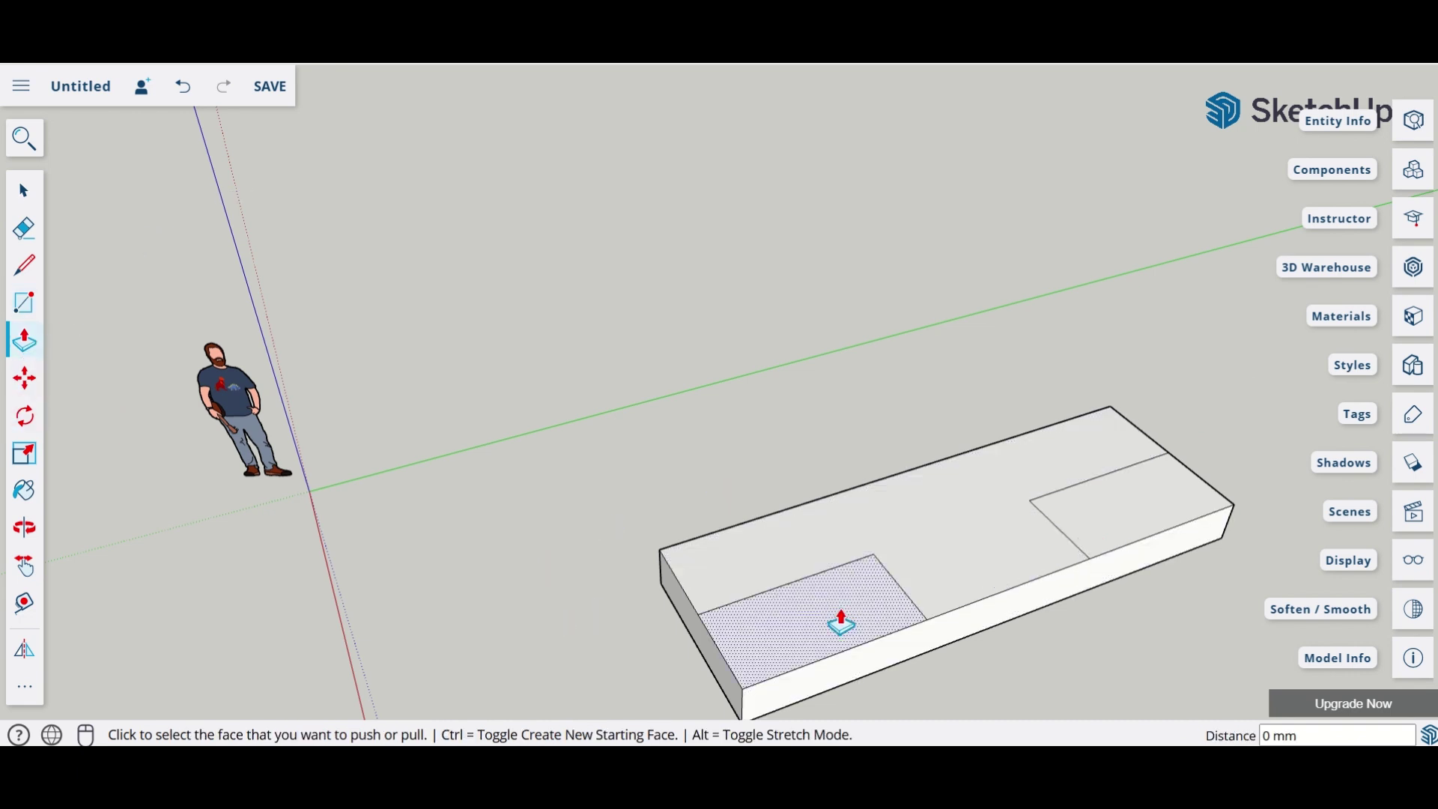
left_click(838, 613)
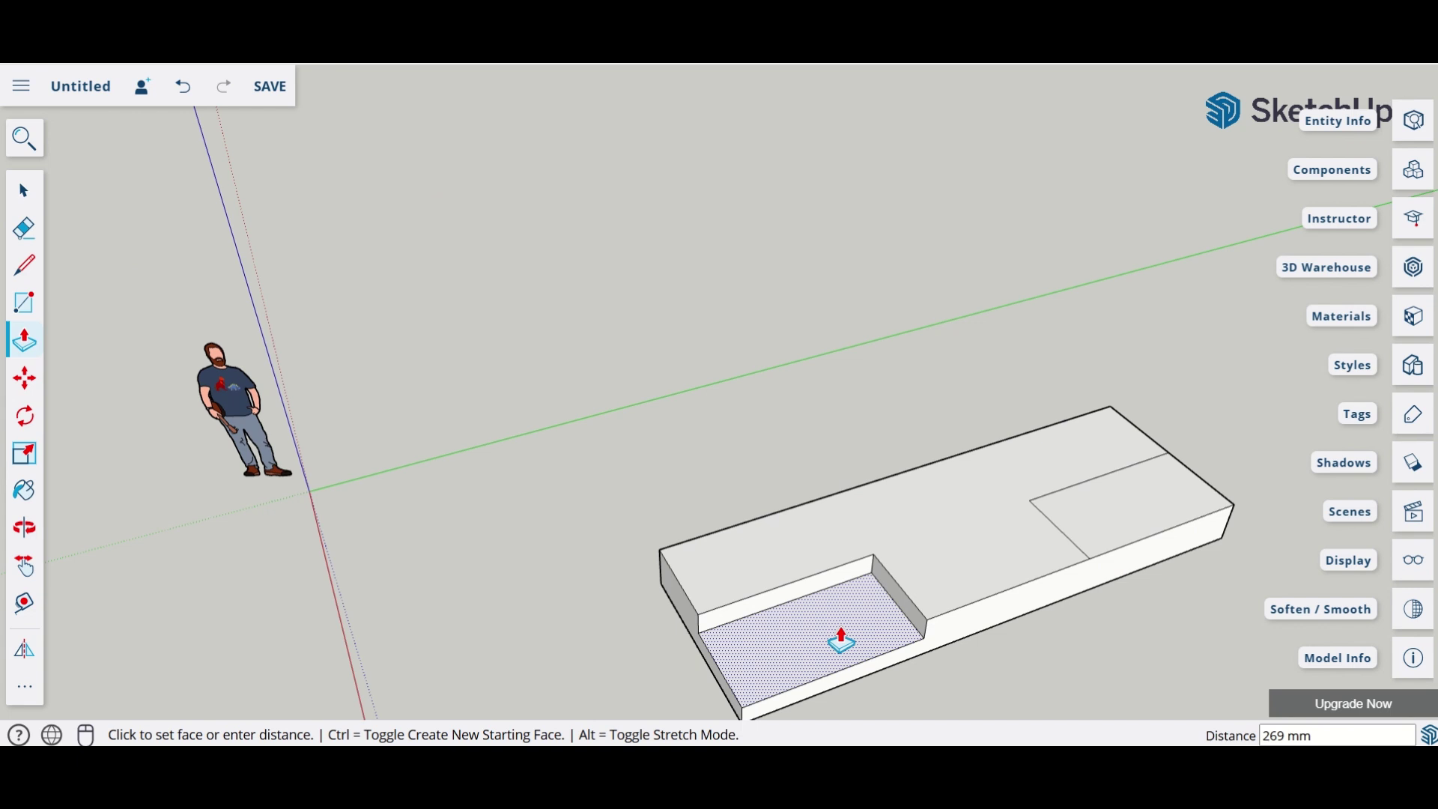
left_click(843, 642)
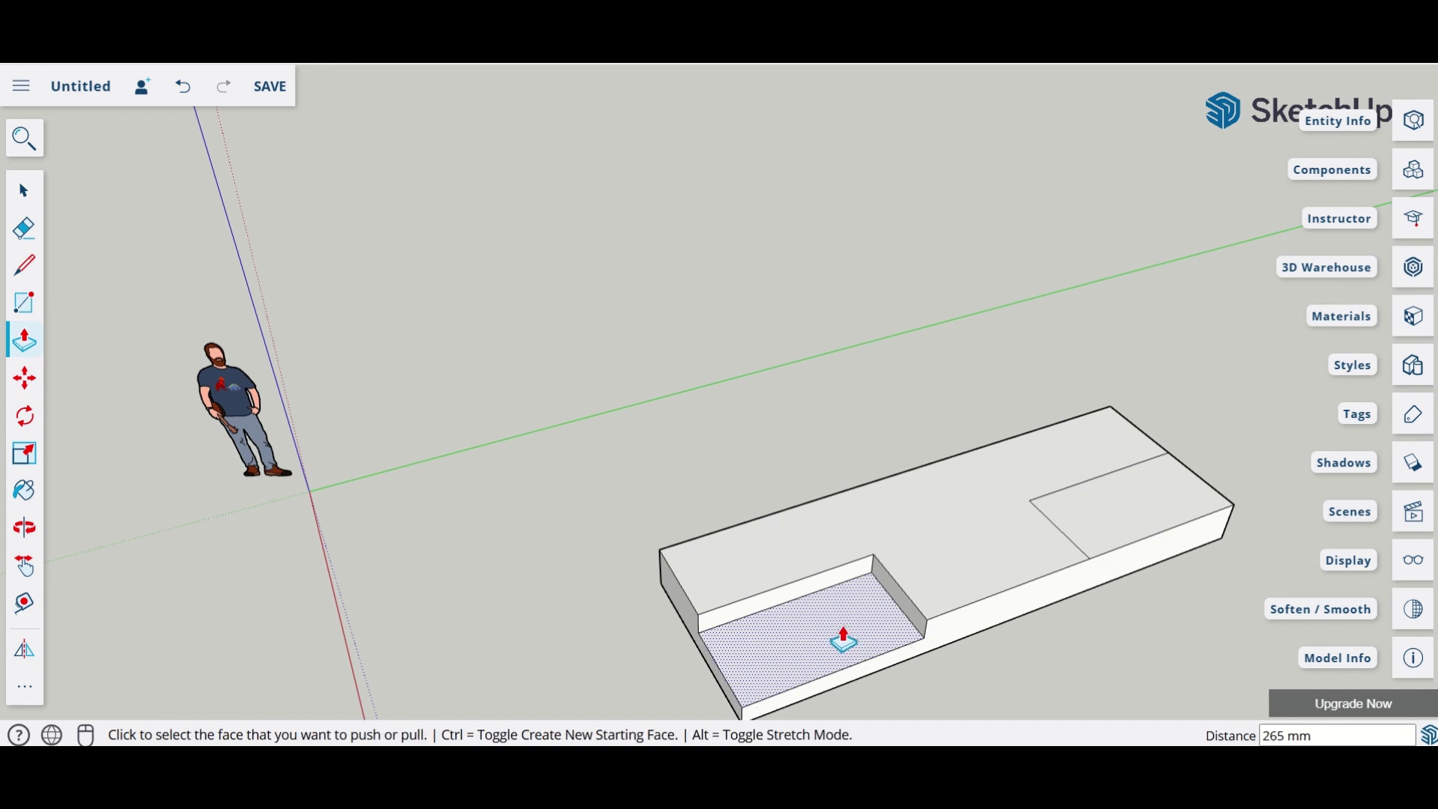
left_click(1119, 514)
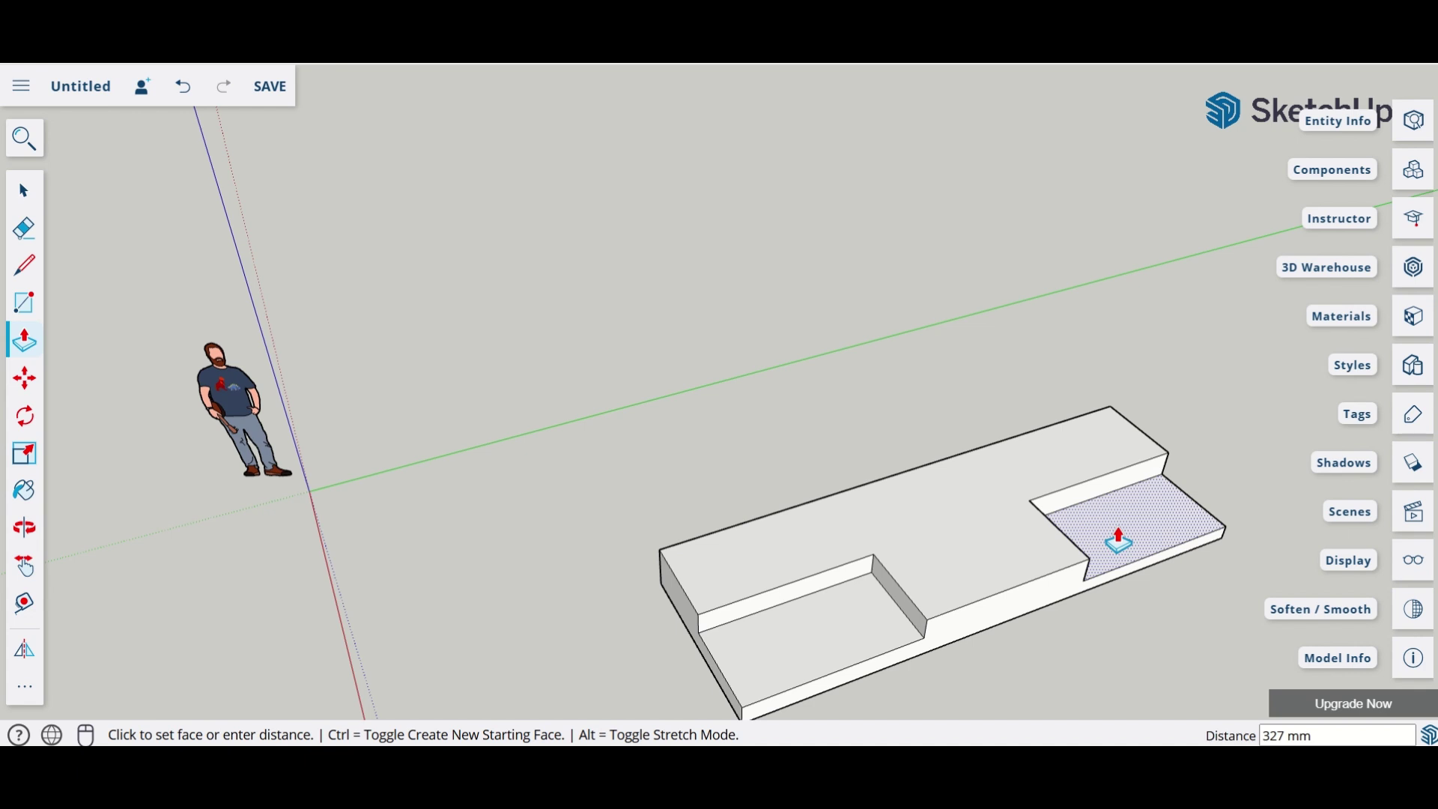
key("Return")
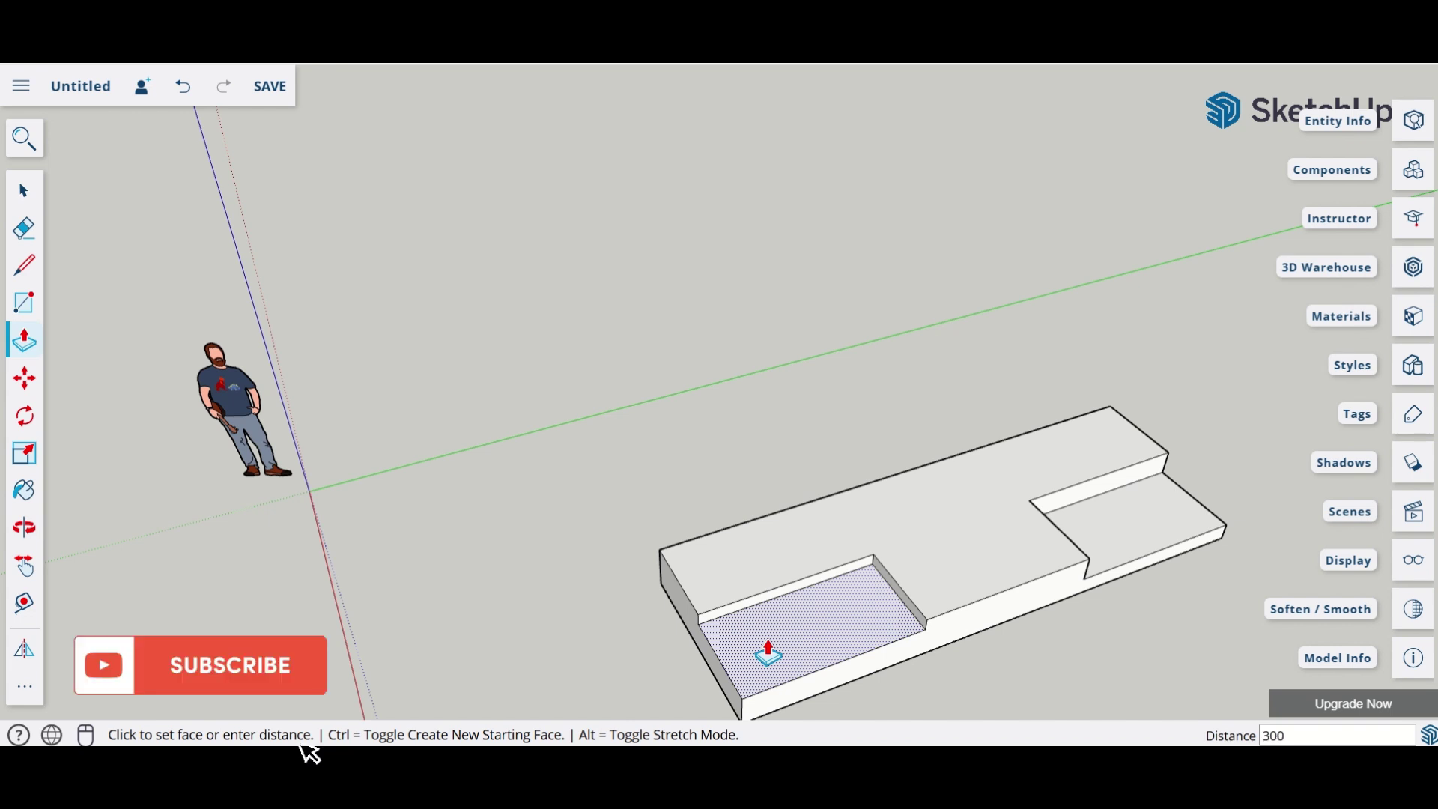
key("Return")
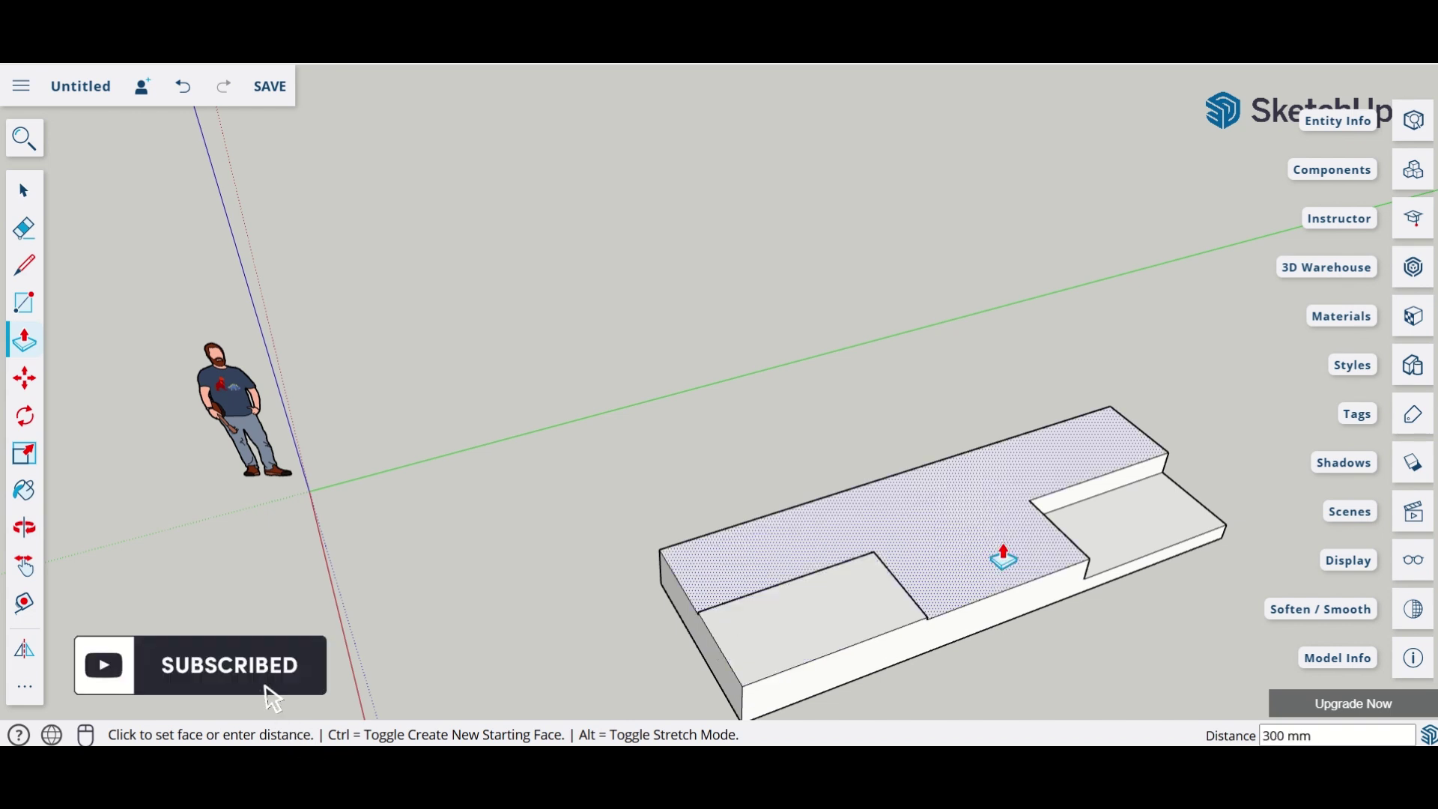
Undo the Push/Pull changes made to both corner rectangles
key("ctrl+z")
key("ctrl+z")
key("ctrl+z")
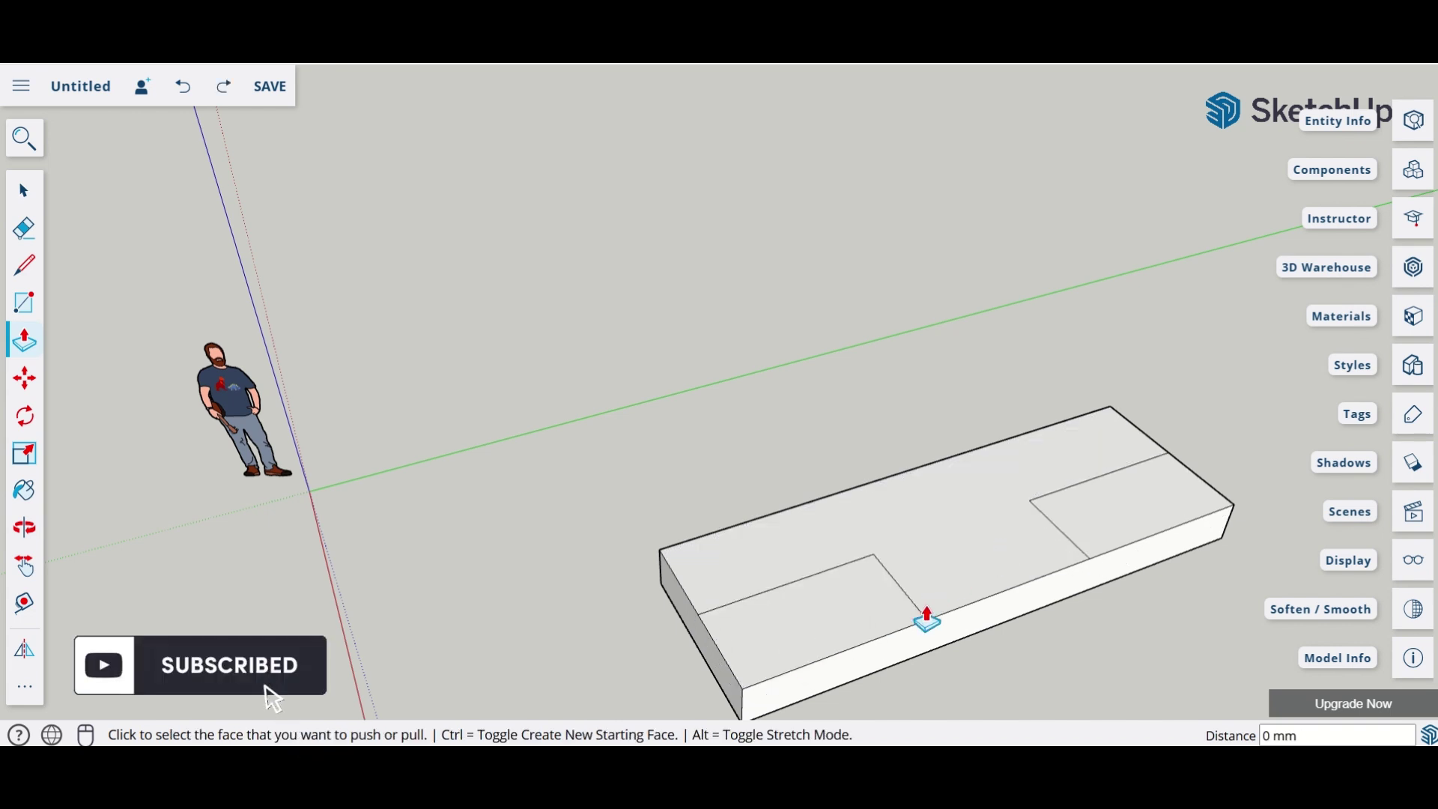
Push both corner rectangles on the slab's top face down by 300 mm each
left_click(861, 612)
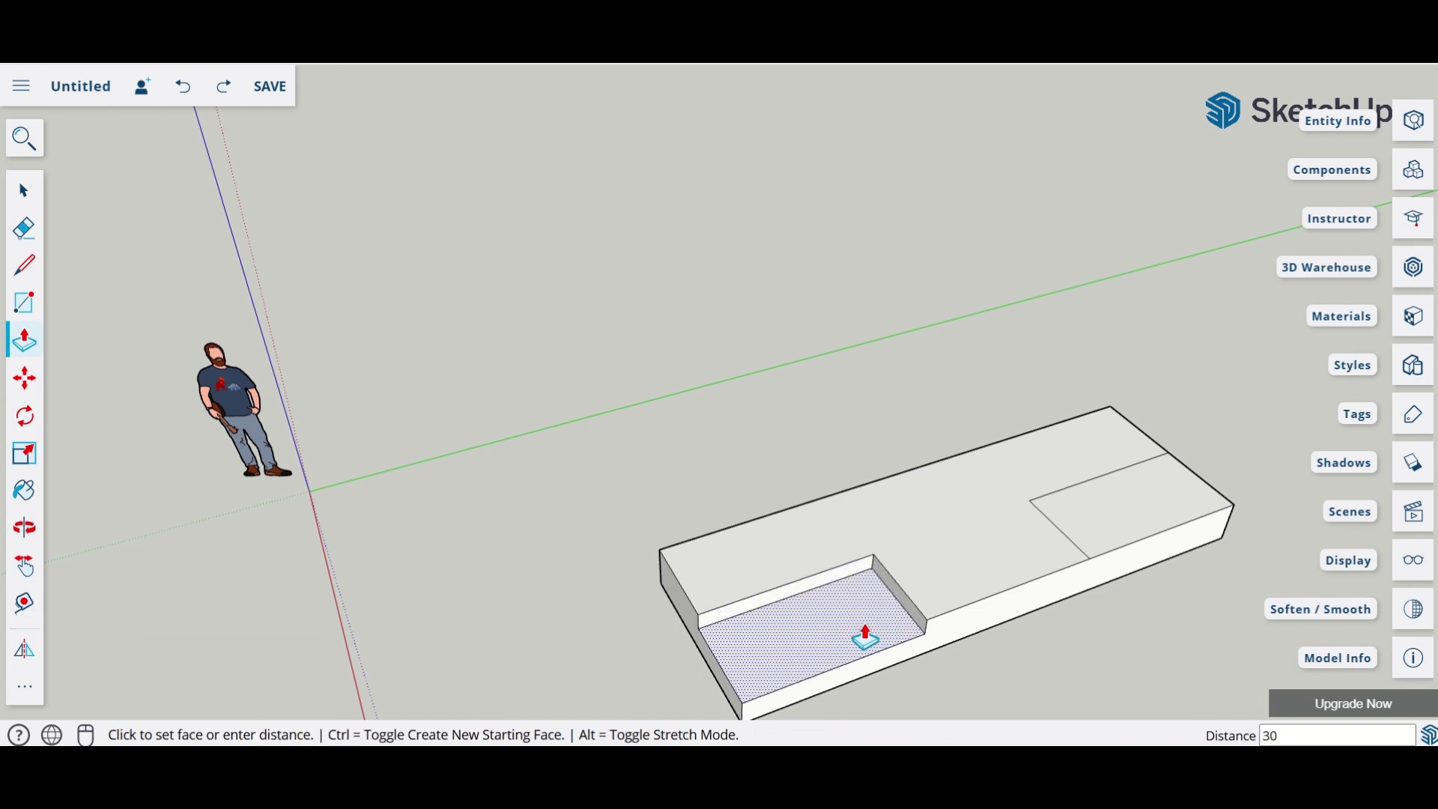
type("300")
key("Return")
left_click(1194, 509)
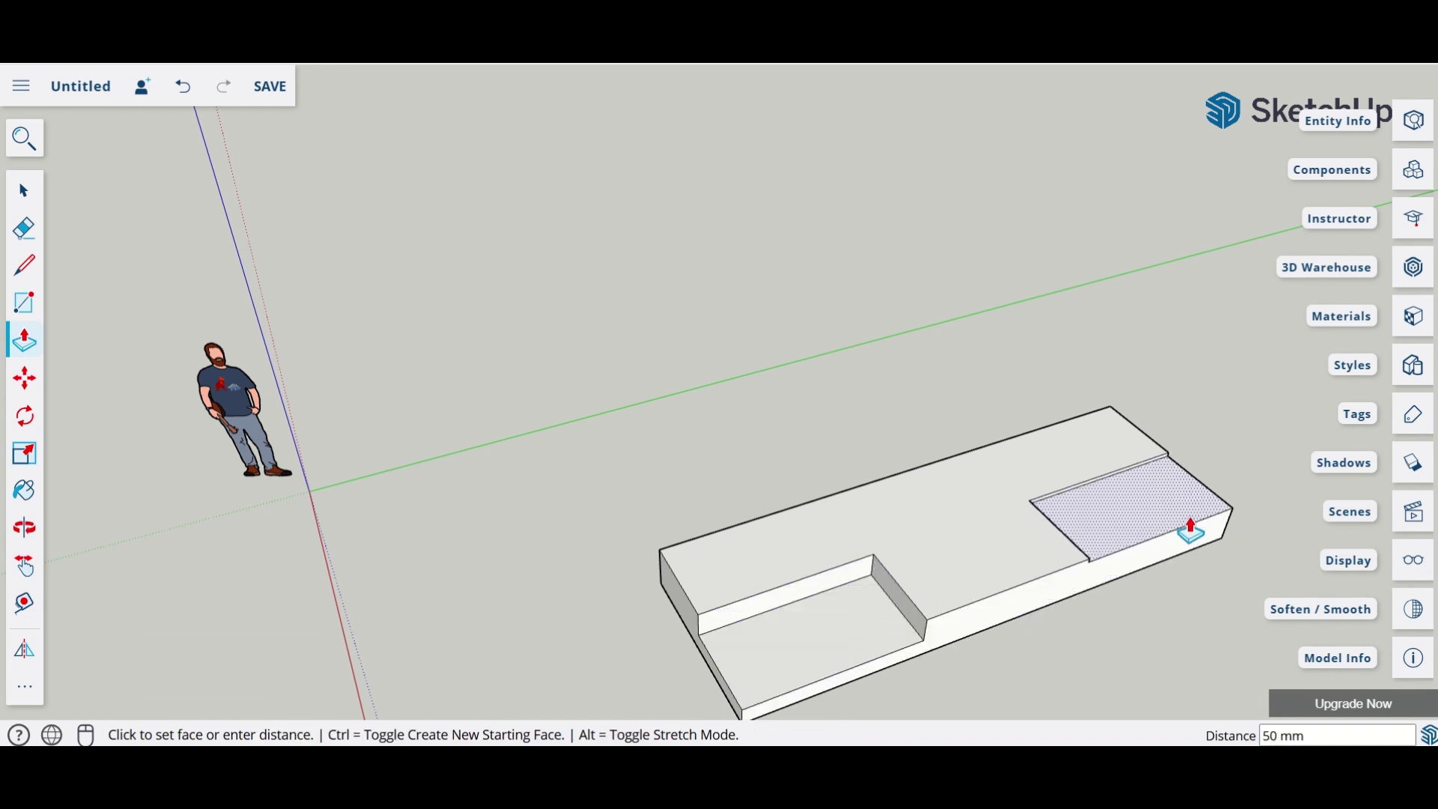
key("Return")
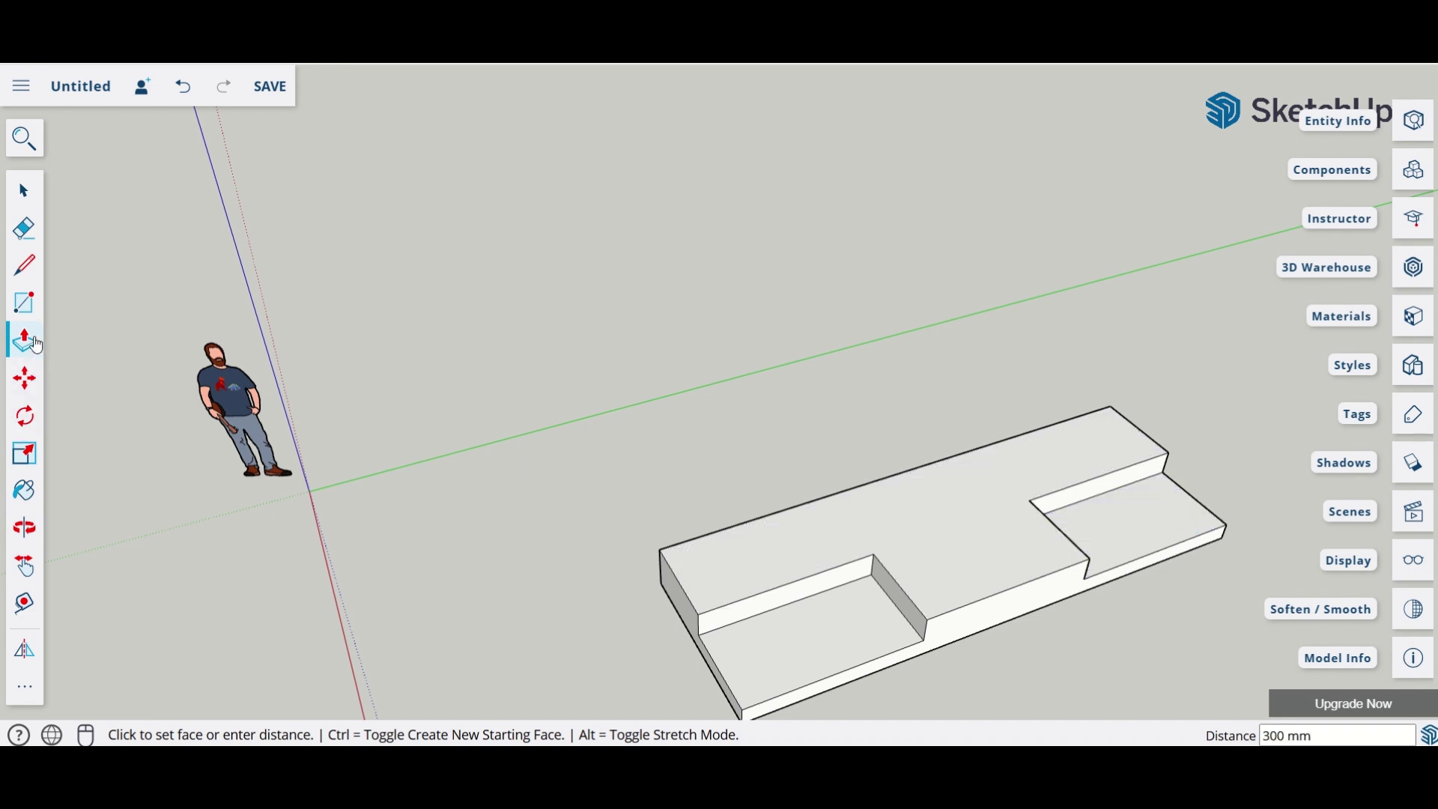
Examine the stepped slab and its two lowered corners from several sides
middle_click_drag(684, 475, 479, 384)
middle_click_drag(859, 476, 703, 382)
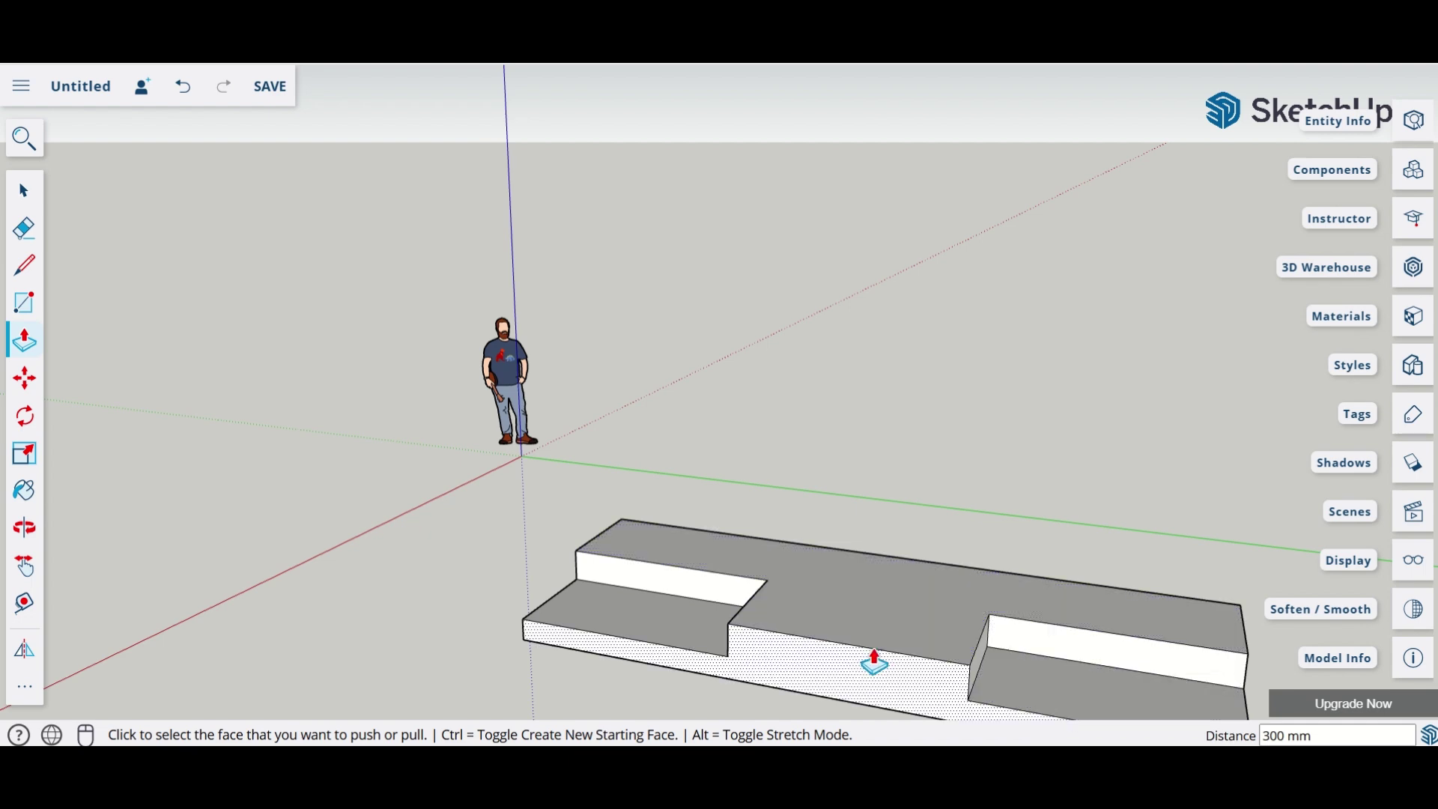
middle_click_drag(610, 677, 1081, 662)
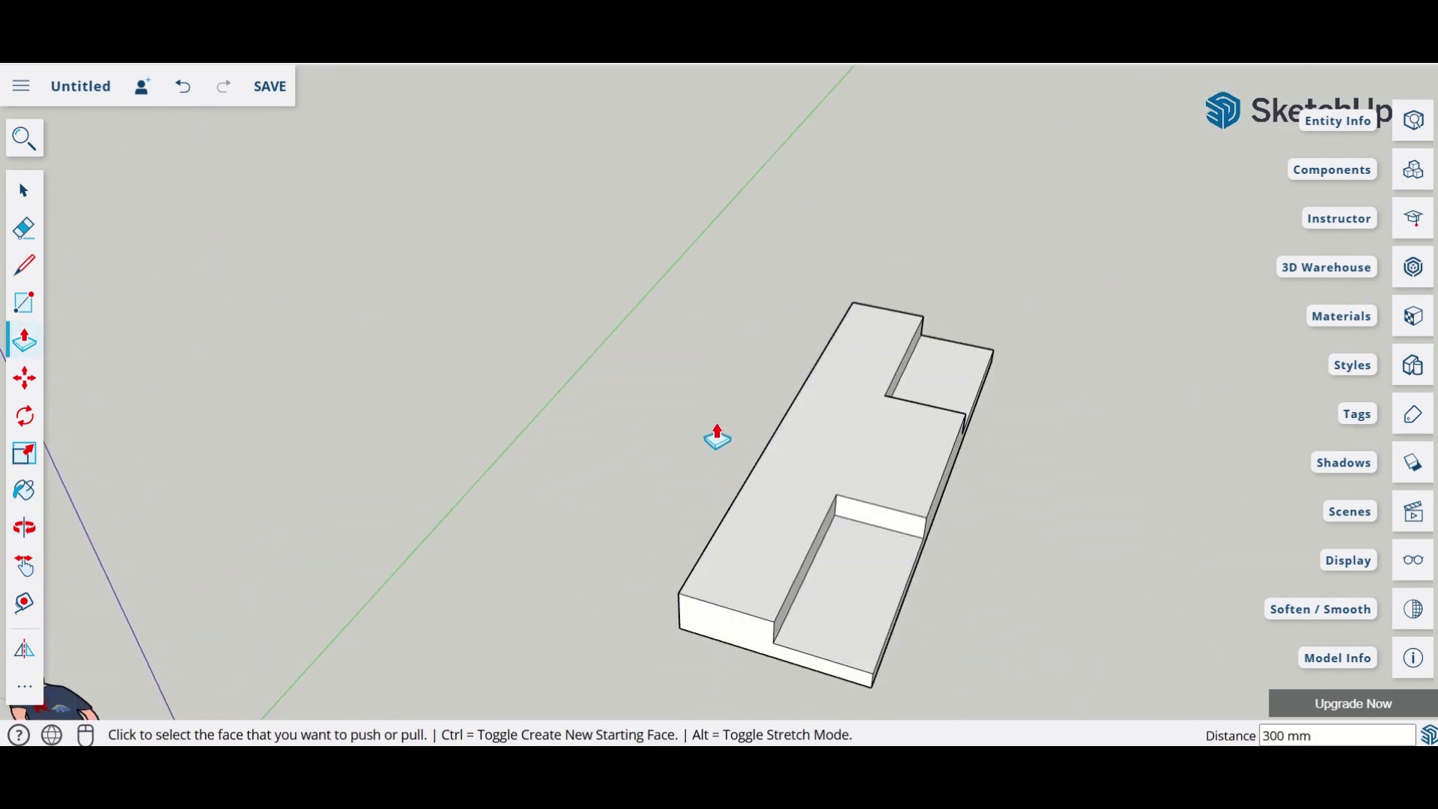
scroll(717, 438, "up", 2)
middle_click_drag(719, 449, 148, 378)
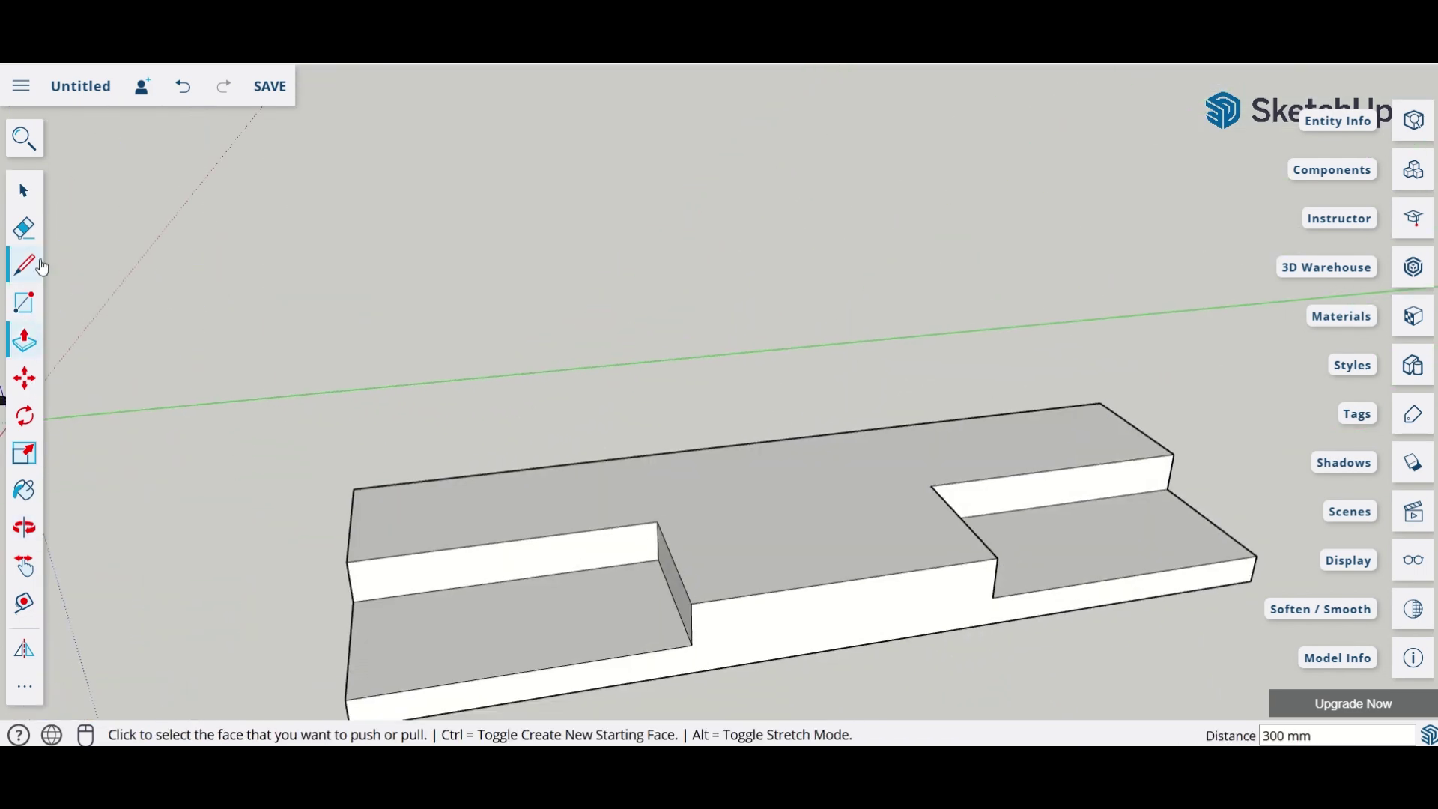
middle_click_drag(622, 408, 581, 452)
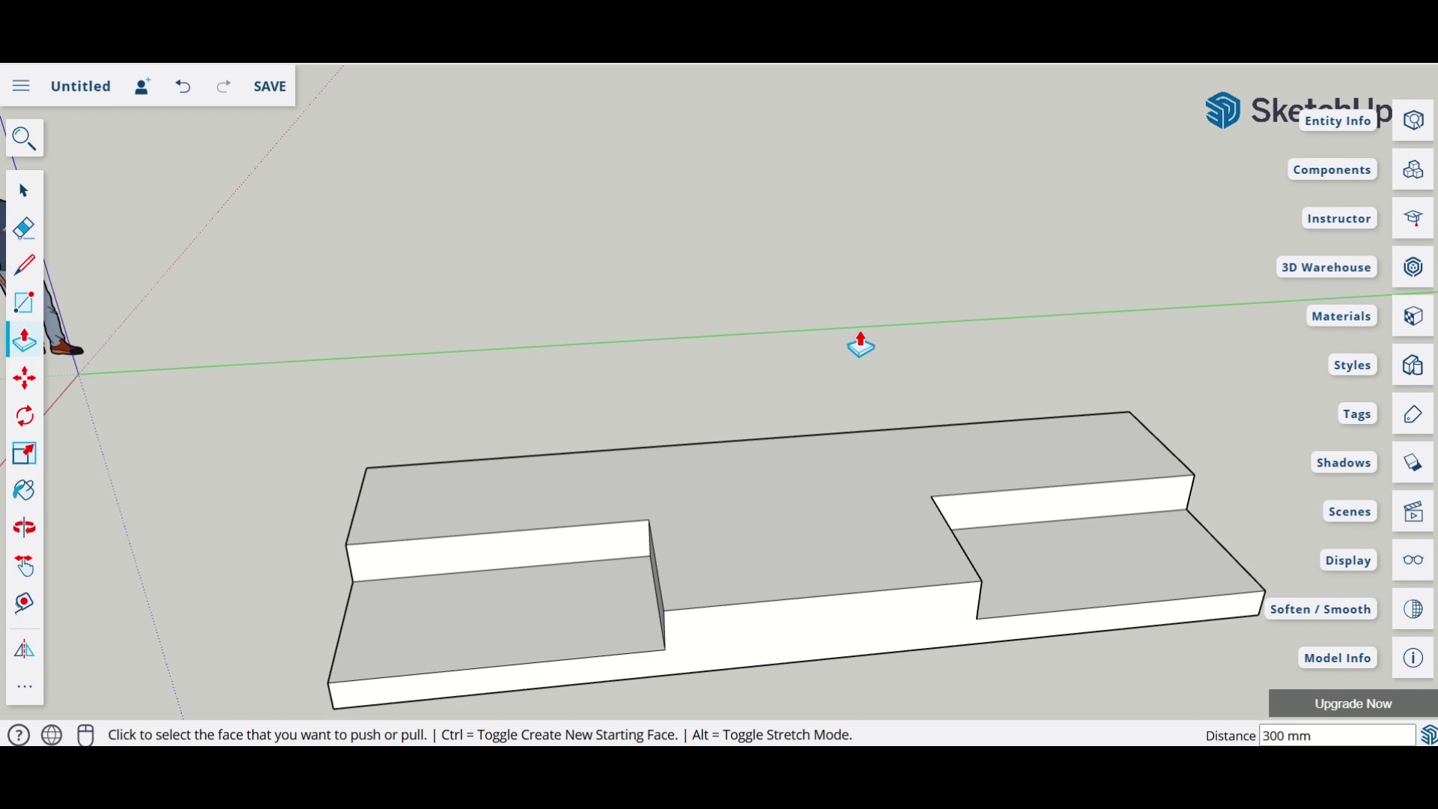
middle_click_drag(889, 399, 1049, 632)
key("p")
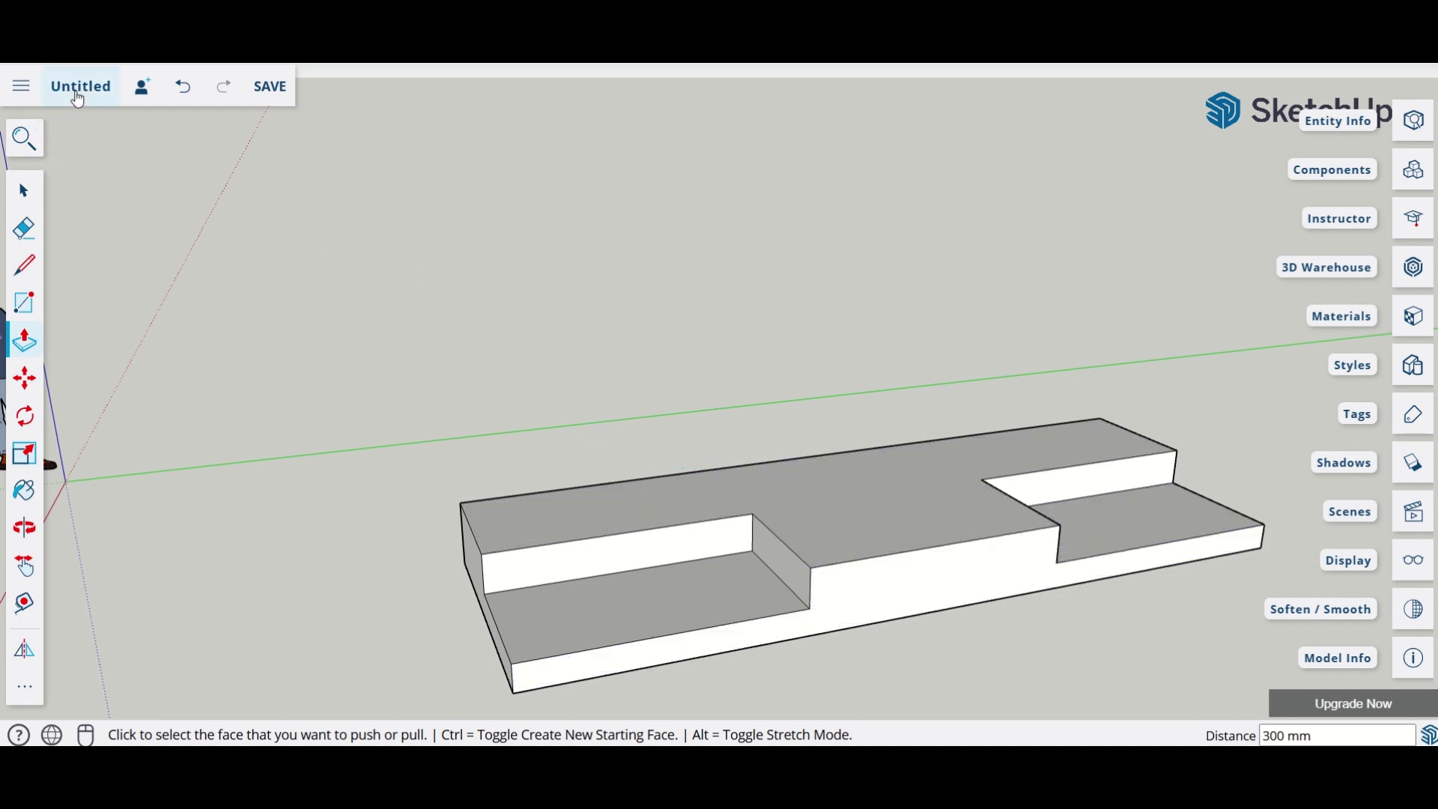
Open the save location chooser for the untitled model and close it without saving
left_click(77, 92)
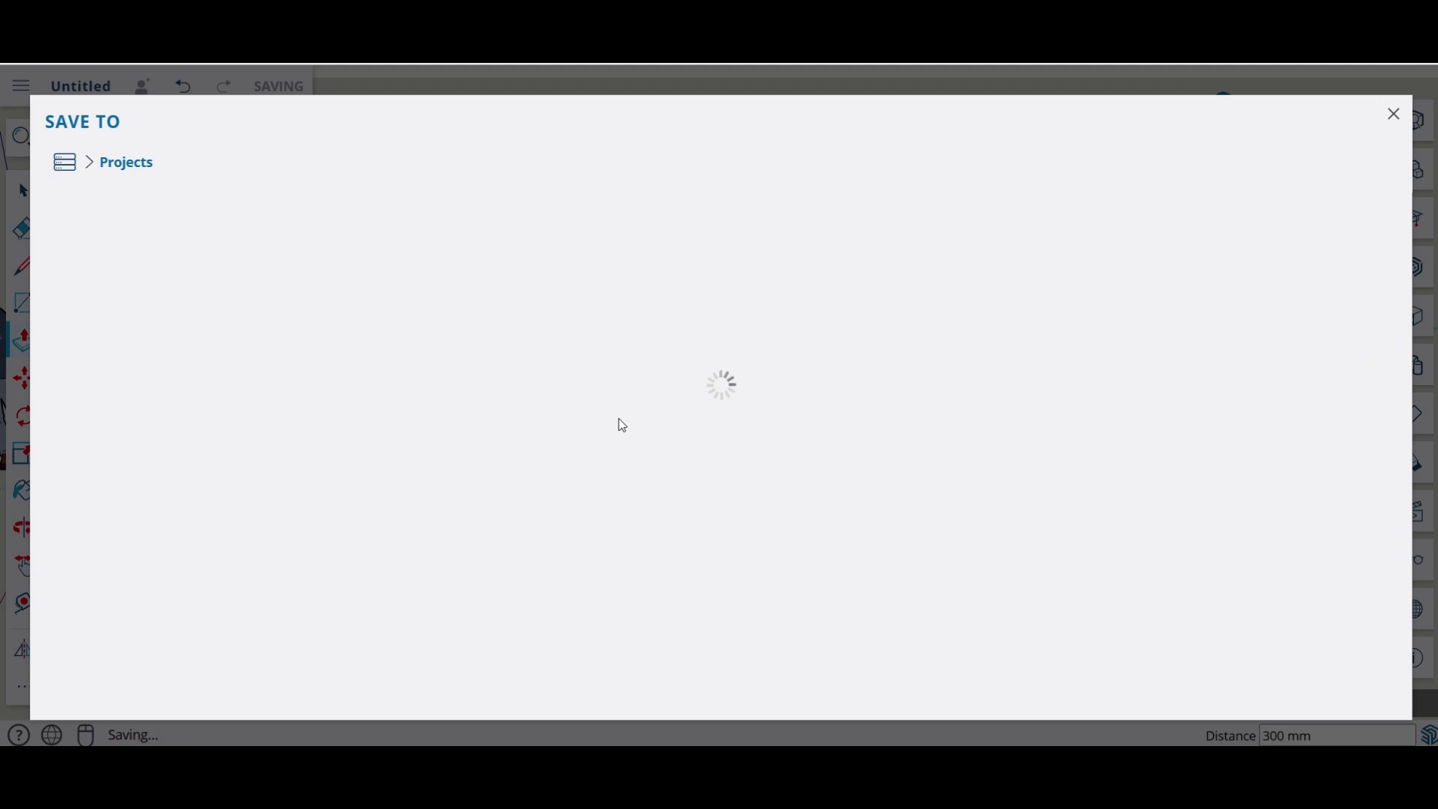
left_click(1394, 116)
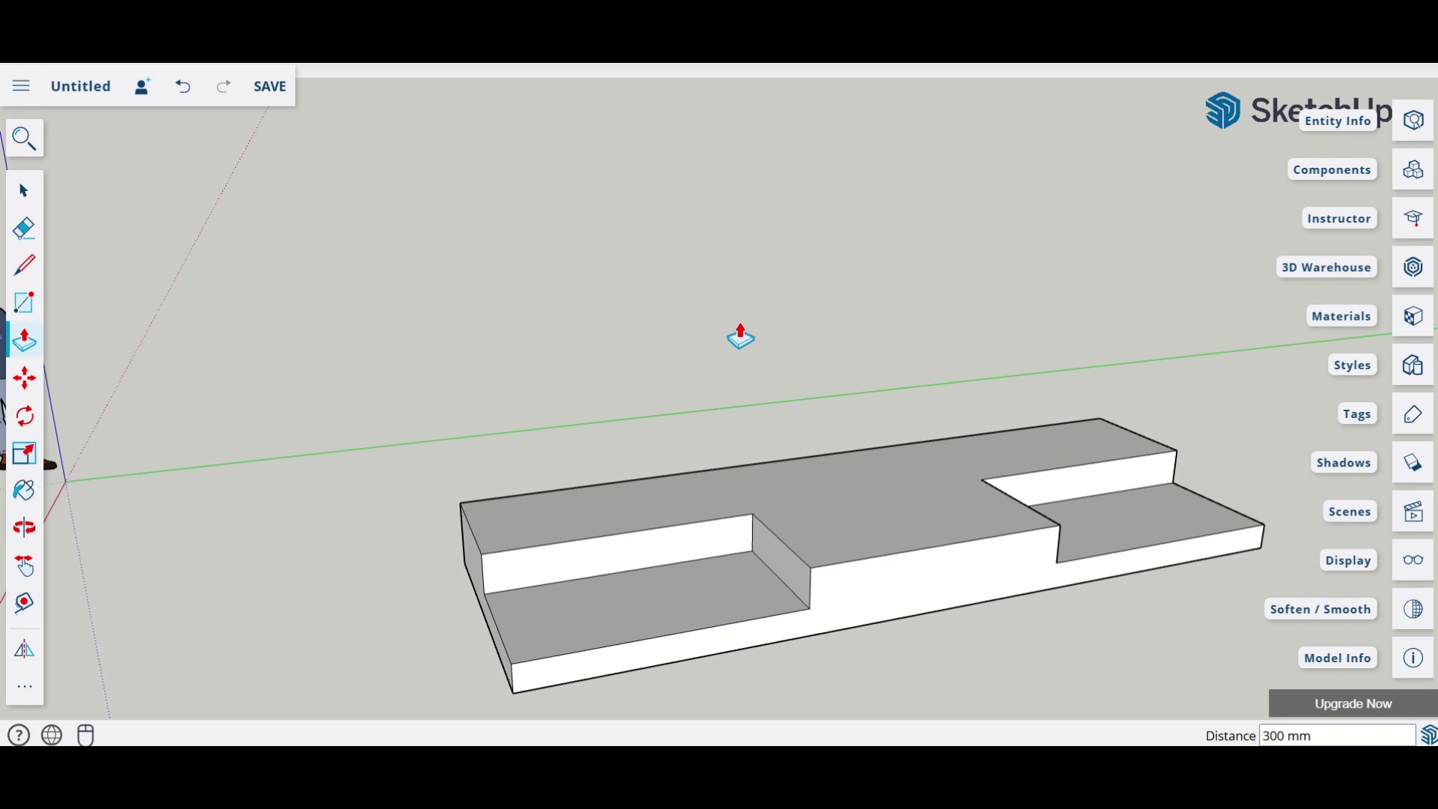
scroll(740, 339, "down", 3)
scroll(940, 461, "up", 3)
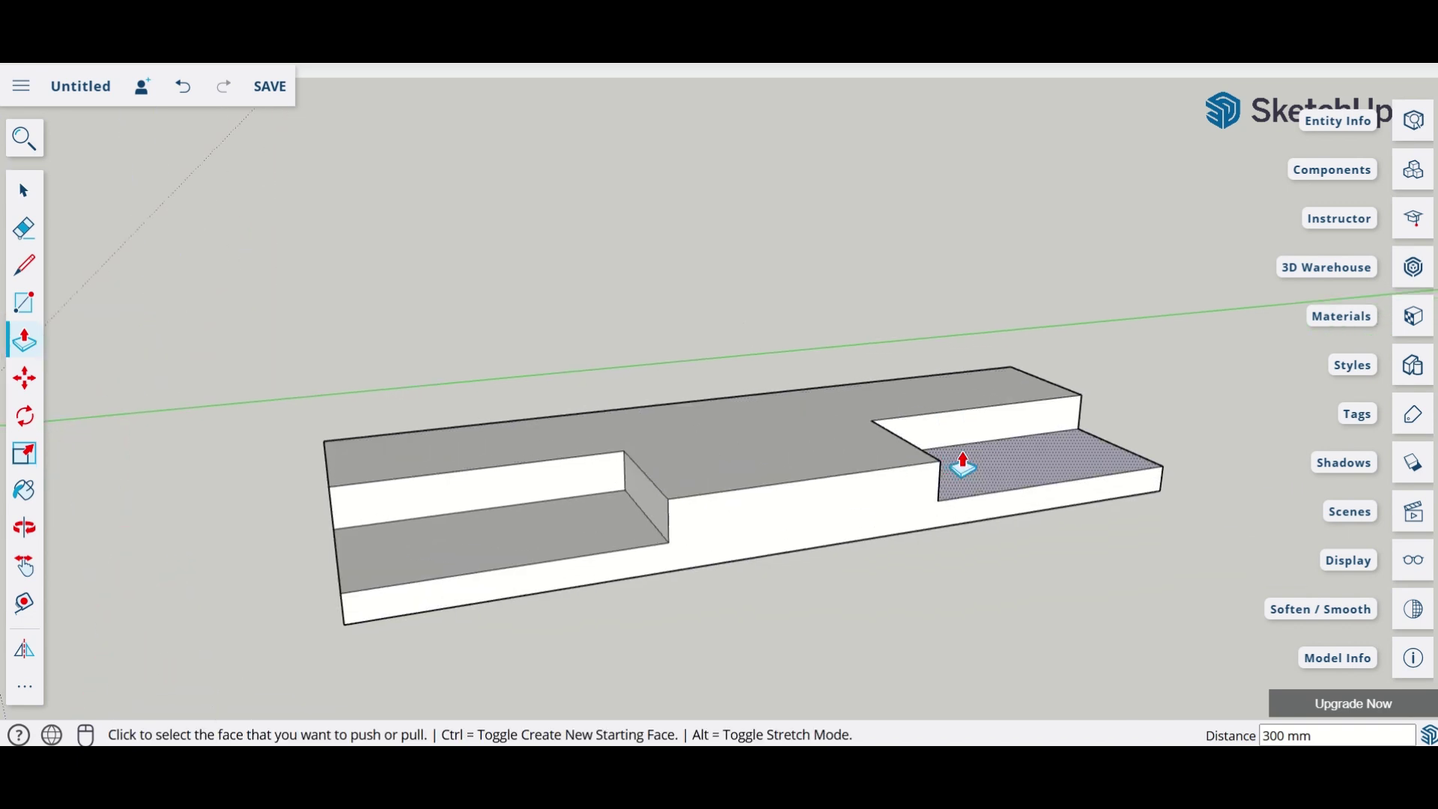